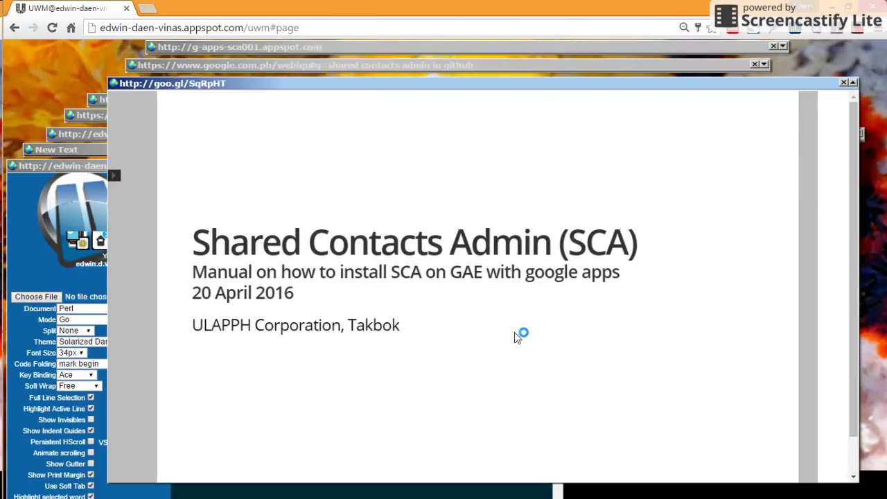
# Step: Collapse the Shared Contacts Admin slides, raise the Part 1, 2 and 3a notes, then bring up oauth.go
pyautogui.click(853, 83)
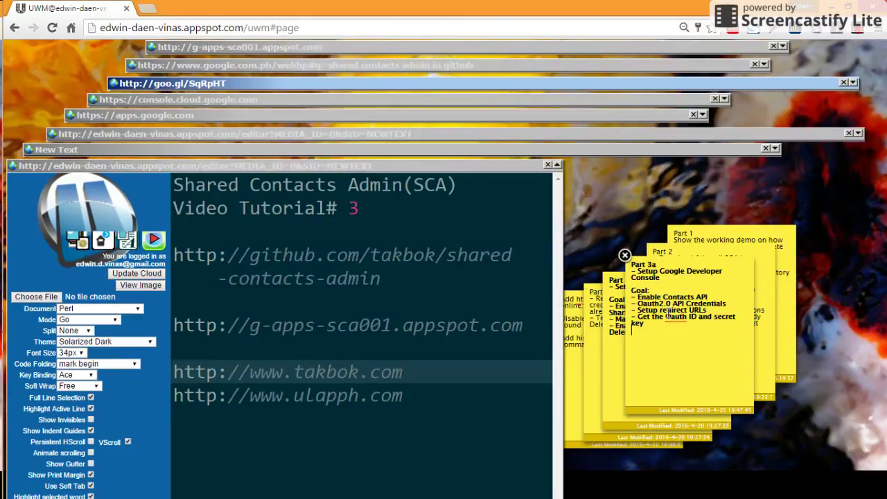
pyautogui.click(704, 240)
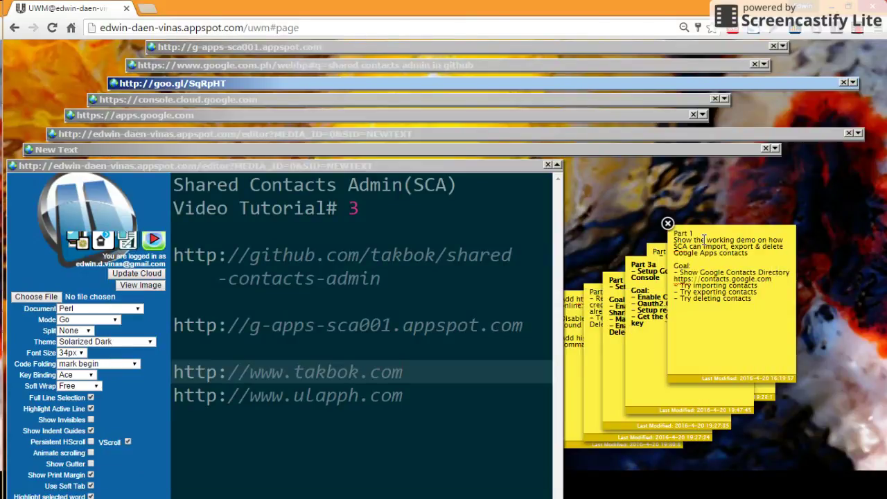
pyautogui.click(663, 255)
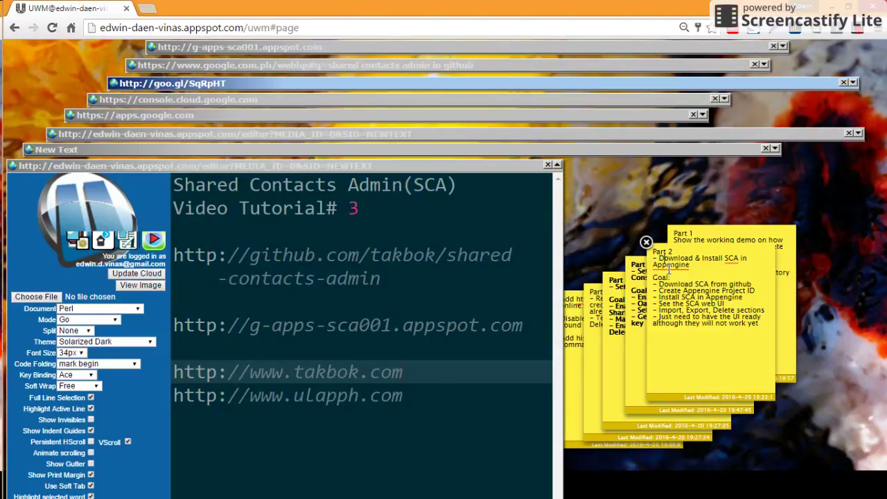
pyautogui.click(632, 284)
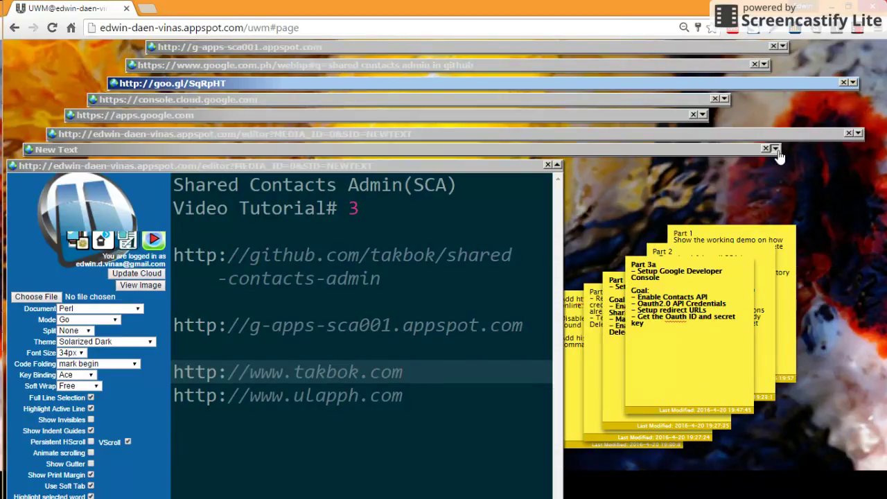
pyautogui.click(859, 133)
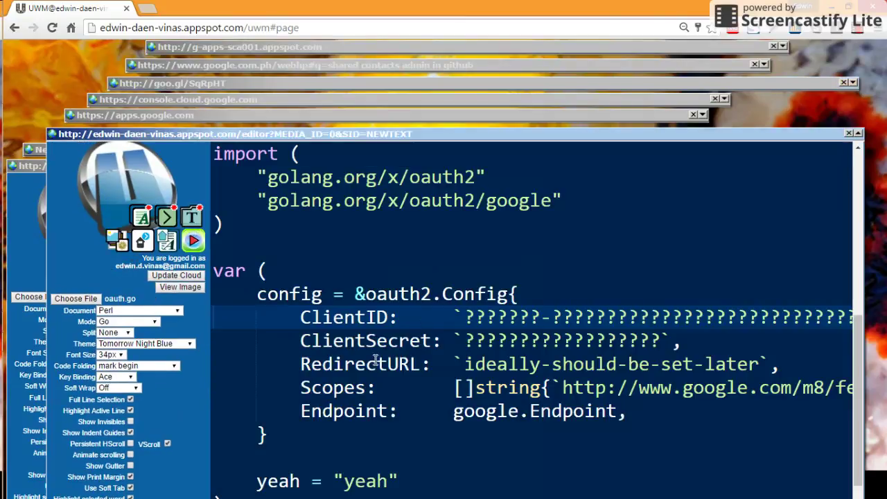
pyautogui.click(378, 364)
pyautogui.scroll(-1, 375, 359)
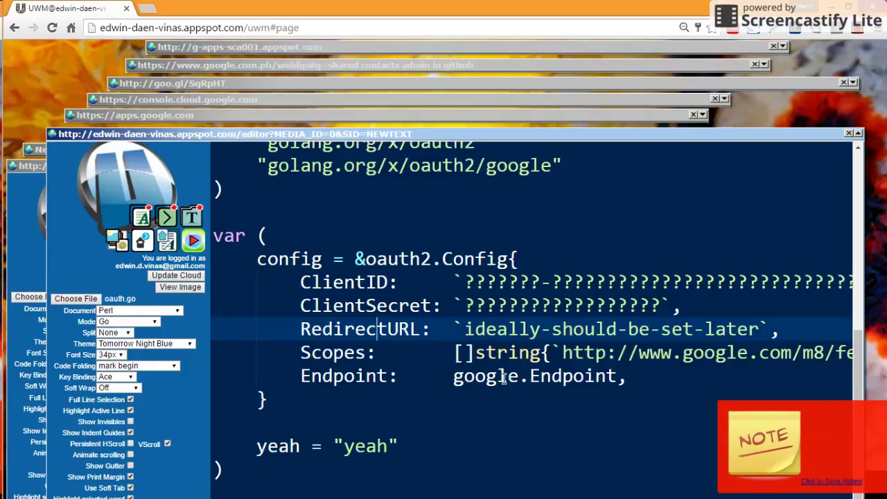
pyautogui.click(819, 427)
pyautogui.click(312, 354)
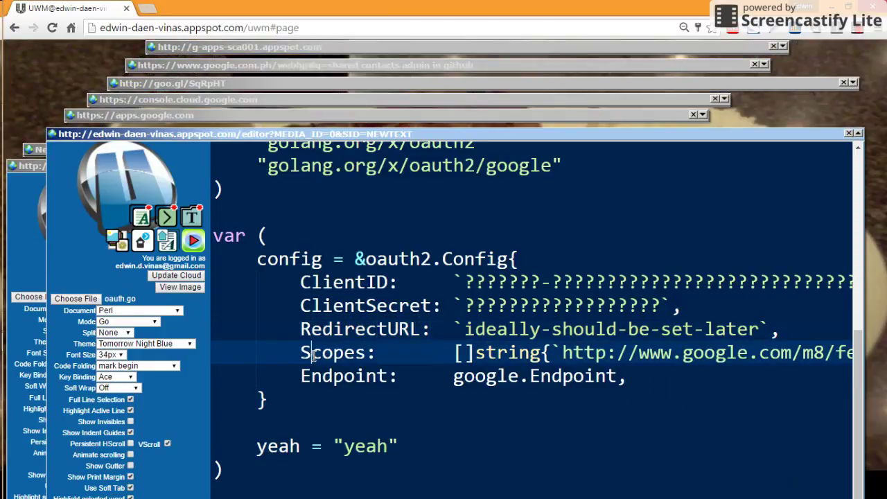
pyautogui.scroll(1, 298, 312)
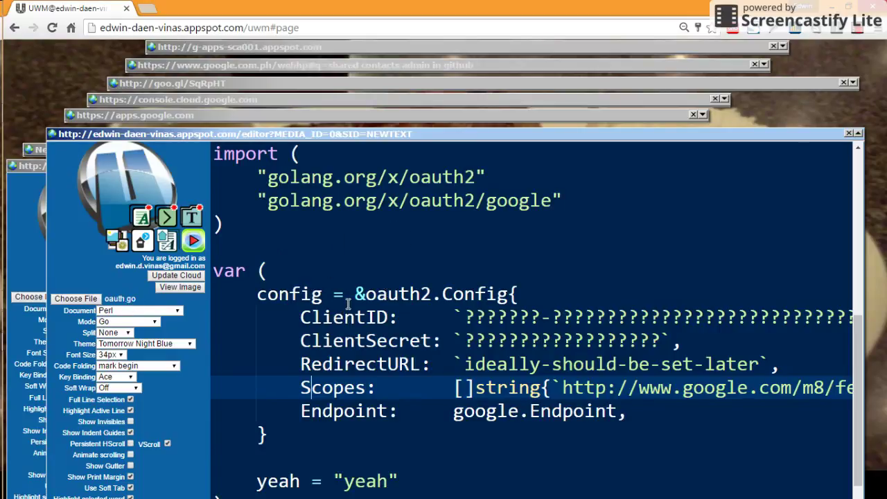
pyautogui.scroll(-2, 348, 305)
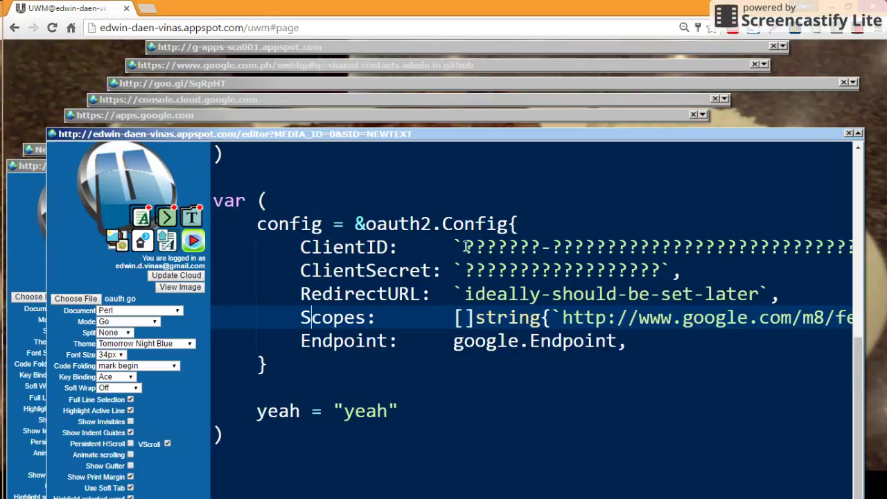
pyautogui.click(356, 250)
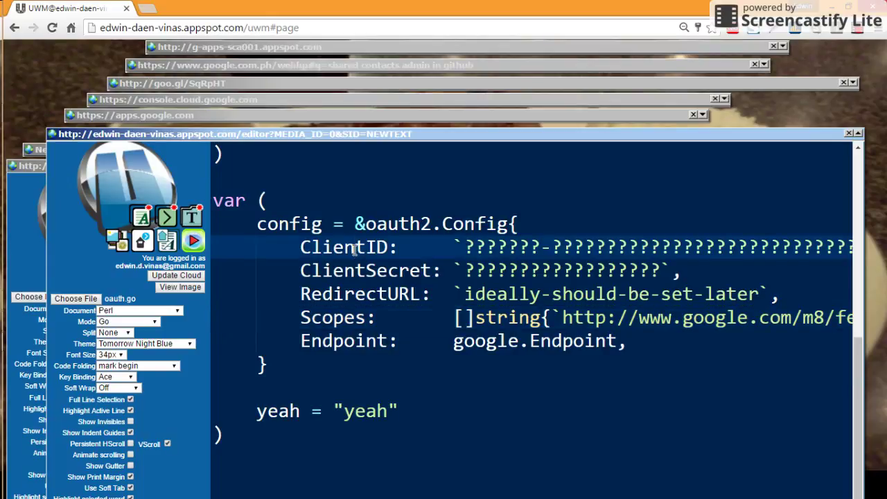
pyautogui.press('Down')
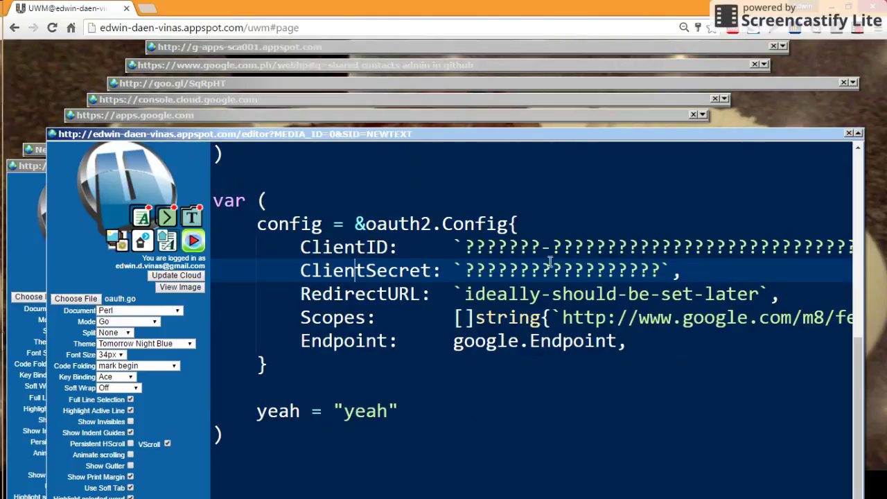
pyautogui.click(858, 135)
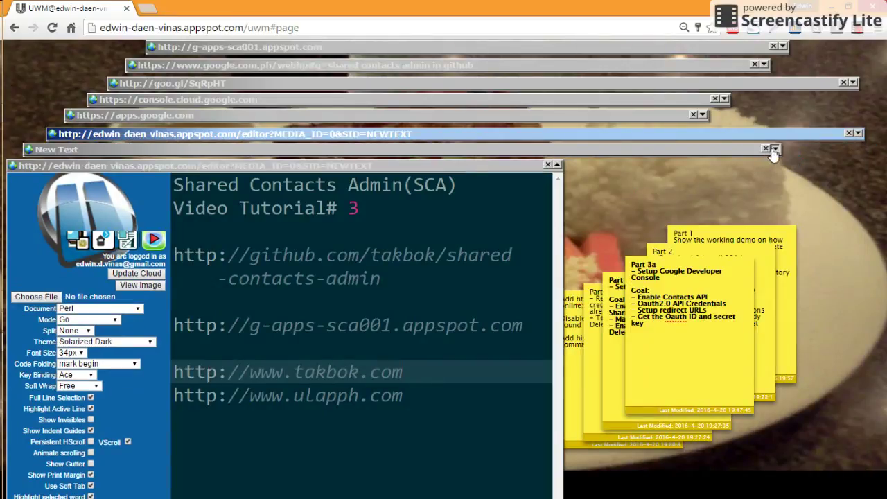
pyautogui.click(775, 149)
pyautogui.click(487, 284)
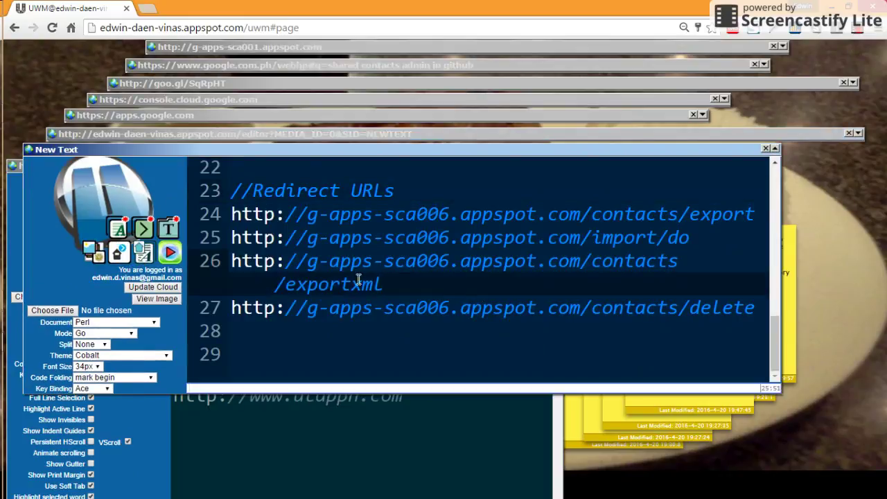
pyautogui.moveTo(253, 331); pyautogui.dragTo(219, 214)
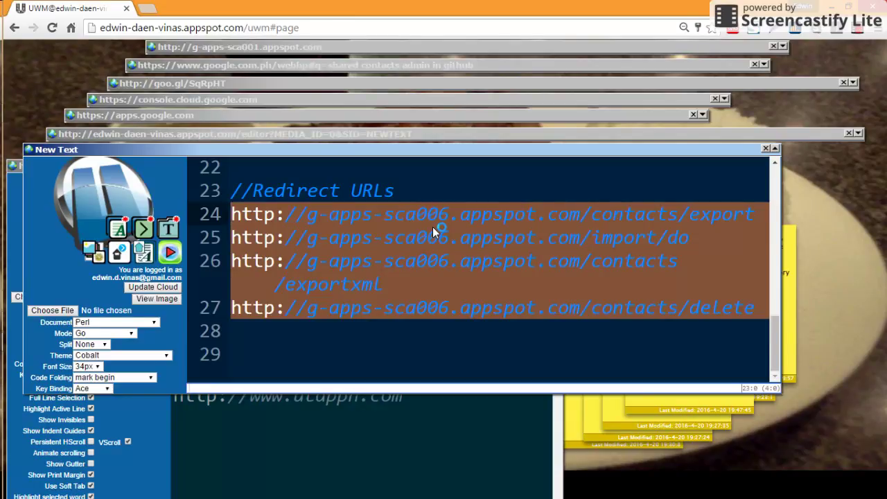
# Step: Put away the redirect URL notes and bring up the cloud console on the Contacts API overview
pyautogui.click(775, 149)
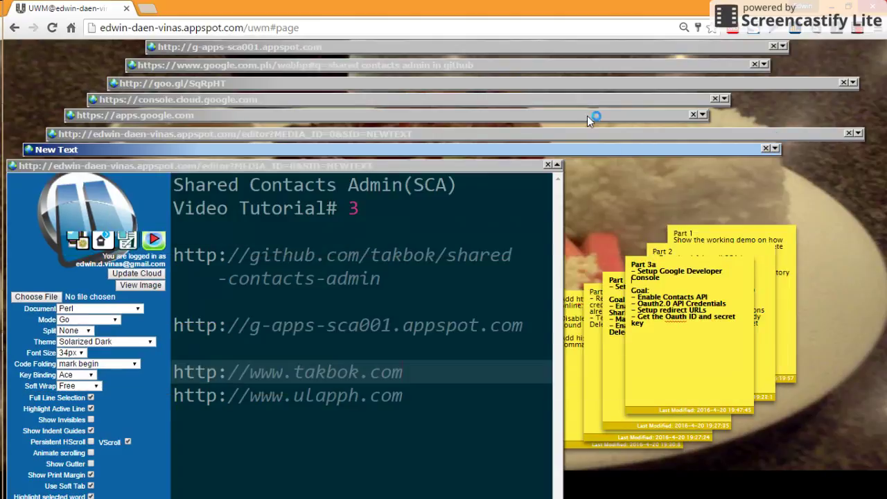
pyautogui.click(381, 101)
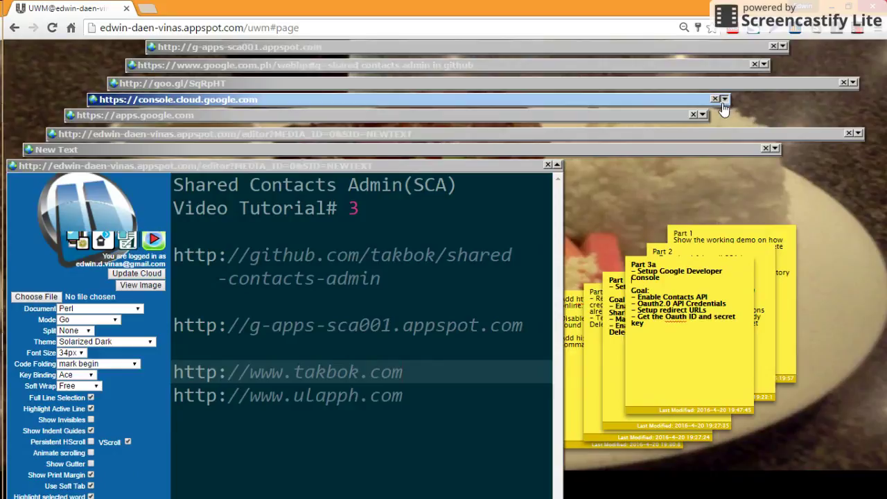
pyautogui.click(689, 317)
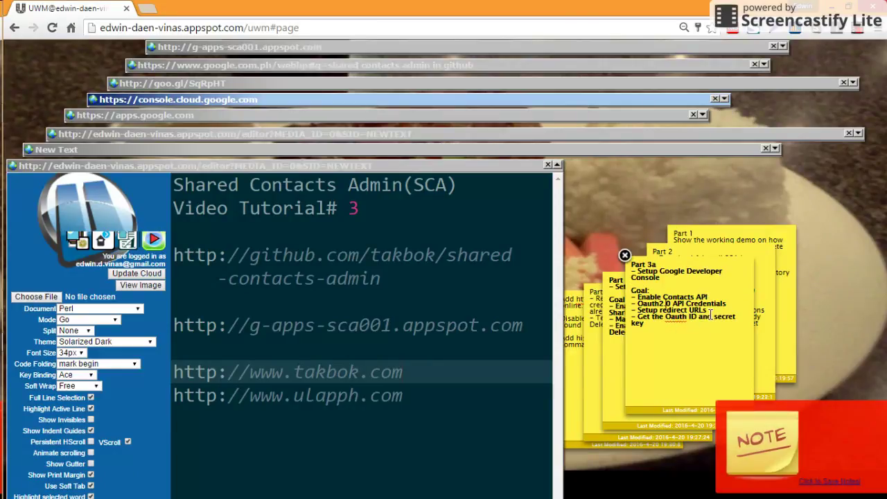
pyautogui.click(723, 99)
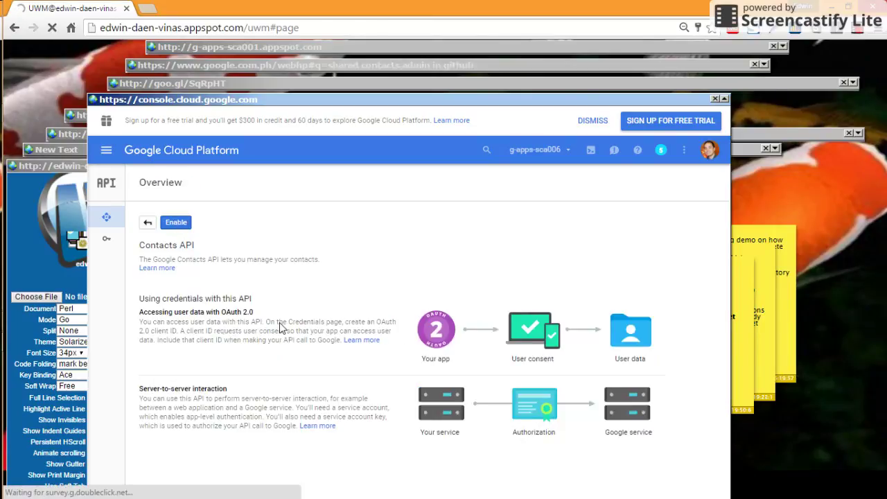
# Step: Enable the Contacts API and start creating an OAuth client ID from Credentials
pyautogui.click(176, 223)
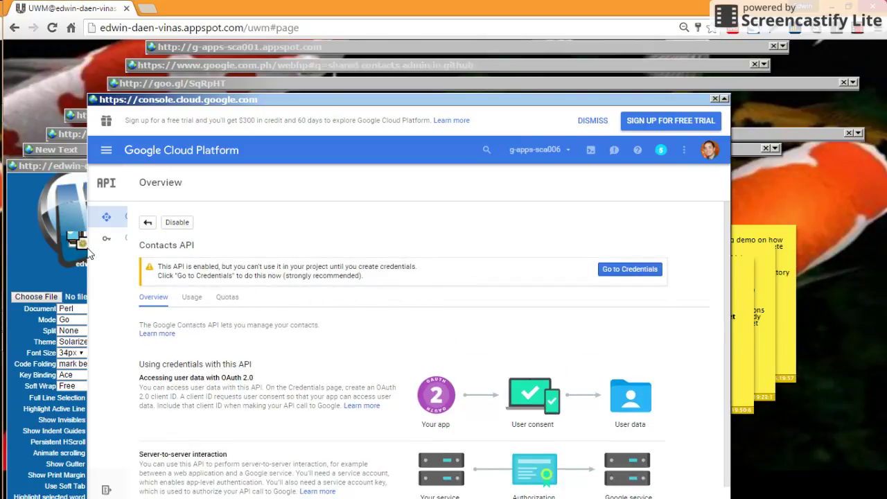
pyautogui.click(128, 242)
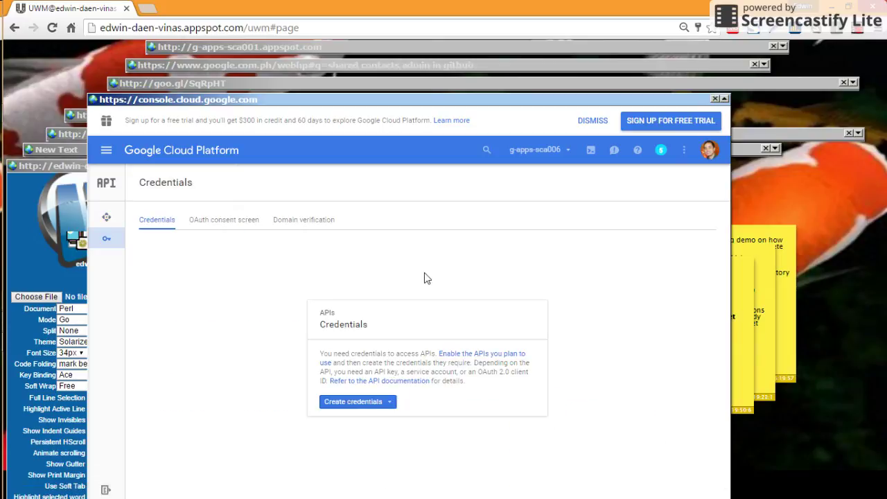
pyautogui.click(385, 404)
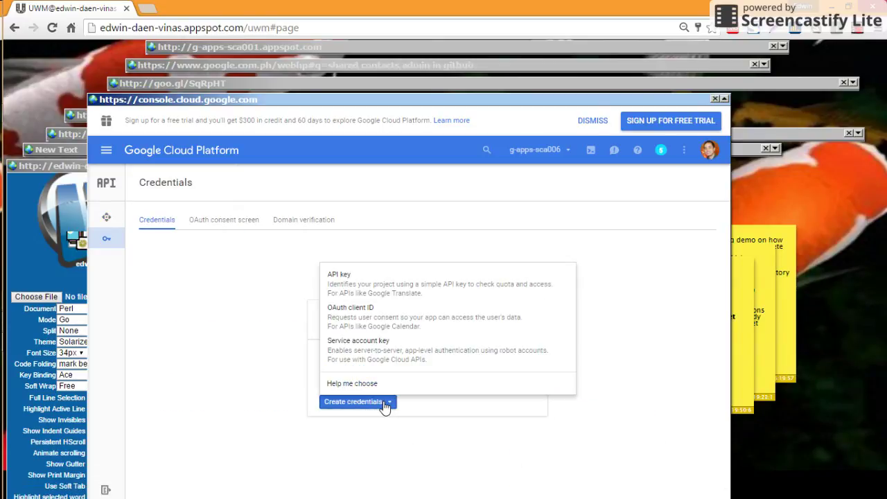
pyautogui.click(364, 318)
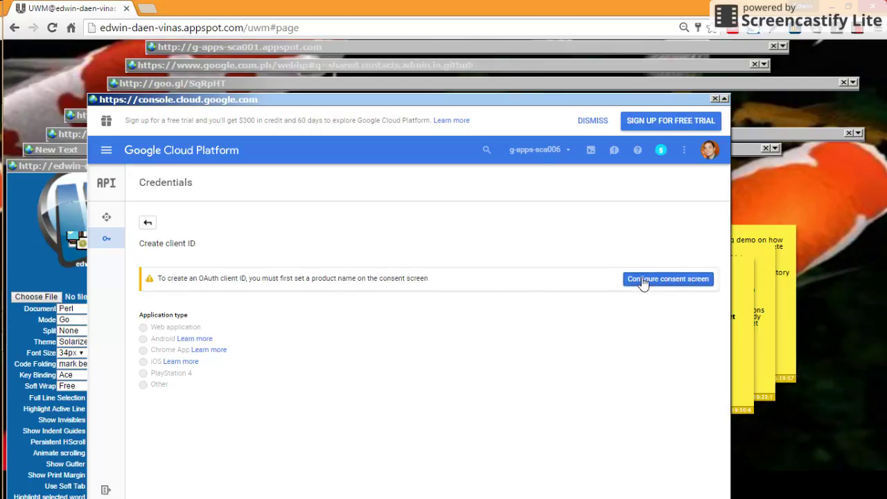
# Step: On the OAuth consent screen, enter 'Shared Contacts' as the product name
pyautogui.click(652, 296)
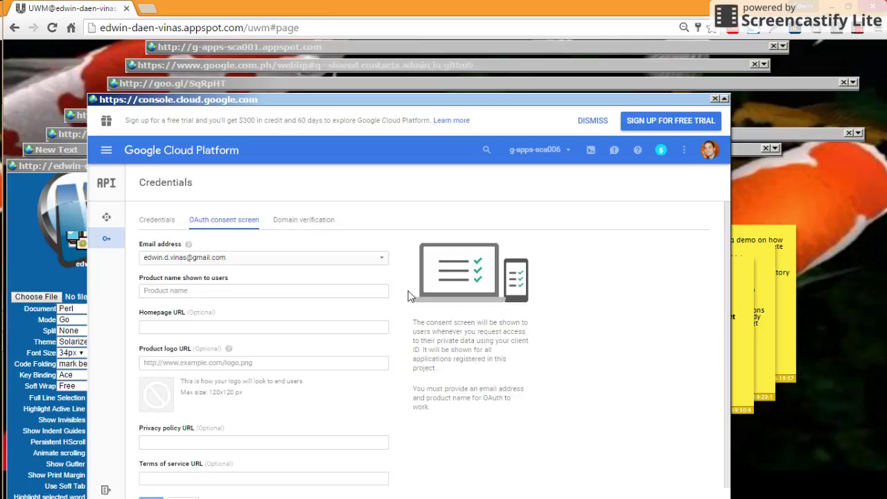
pyautogui.click(179, 323)
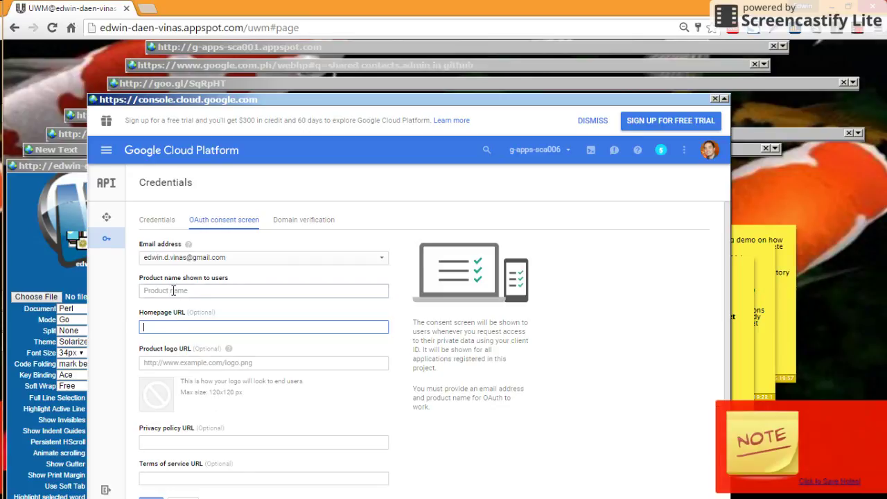
pyautogui.click(196, 288)
pyautogui.write('Shared Co')
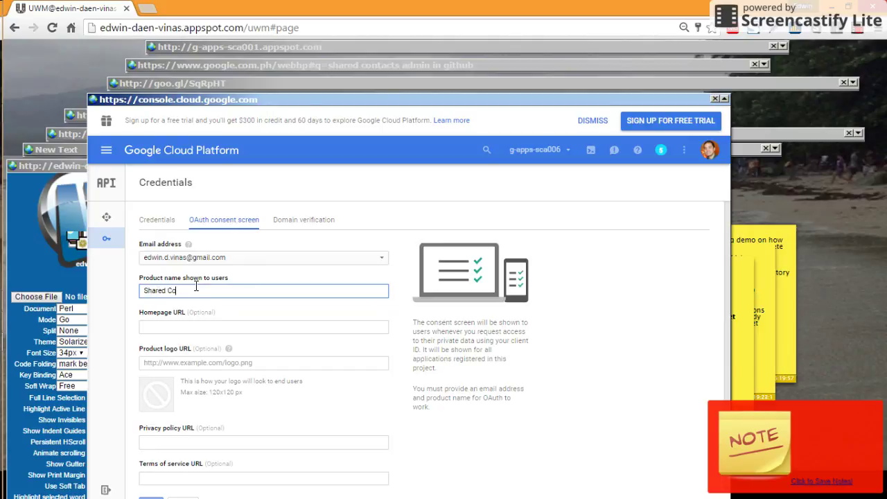
pyautogui.write('ntacts Admin')
pyautogui.click(131, 307)
pyautogui.scroll(-2, 132, 308)
pyautogui.scroll(2, 132, 308)
pyautogui.scroll(-2, 132, 308)
pyautogui.scroll(2, 131, 308)
pyautogui.scroll(-1, 131, 308)
pyautogui.scroll(1, 131, 308)
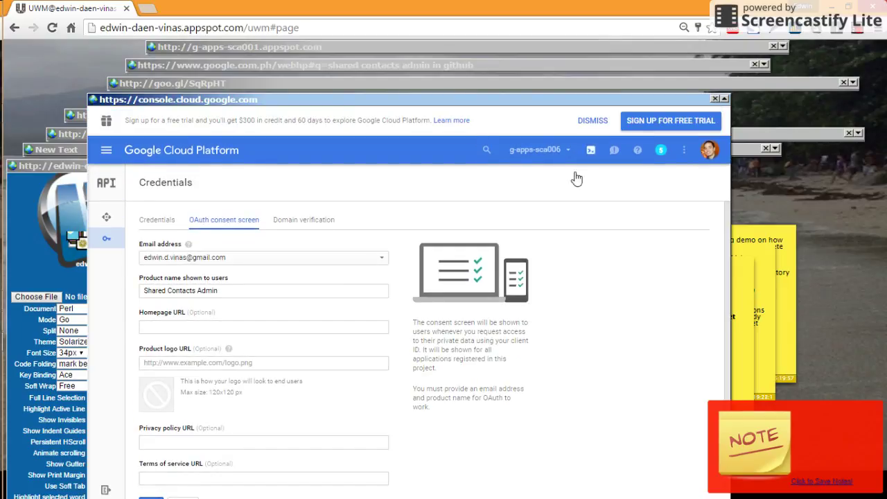
pyautogui.scroll(-1, 155, 486)
pyautogui.scroll(1, 156, 486)
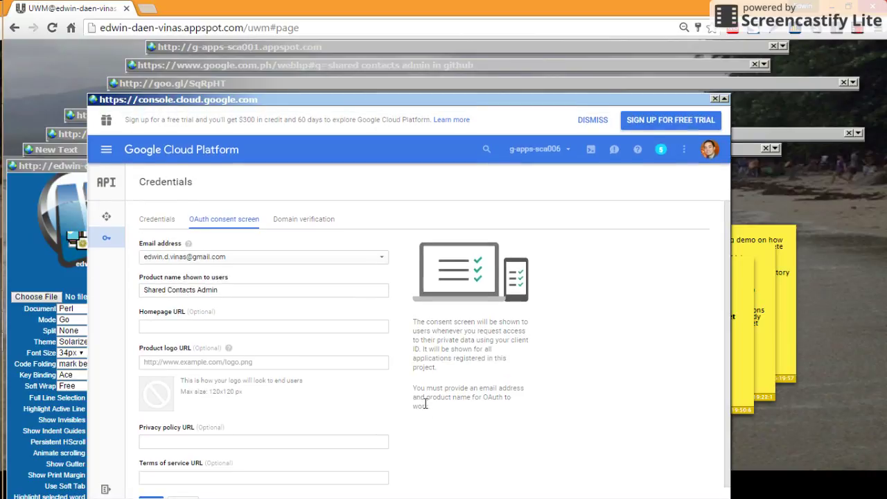
pyautogui.moveTo(107, 256)
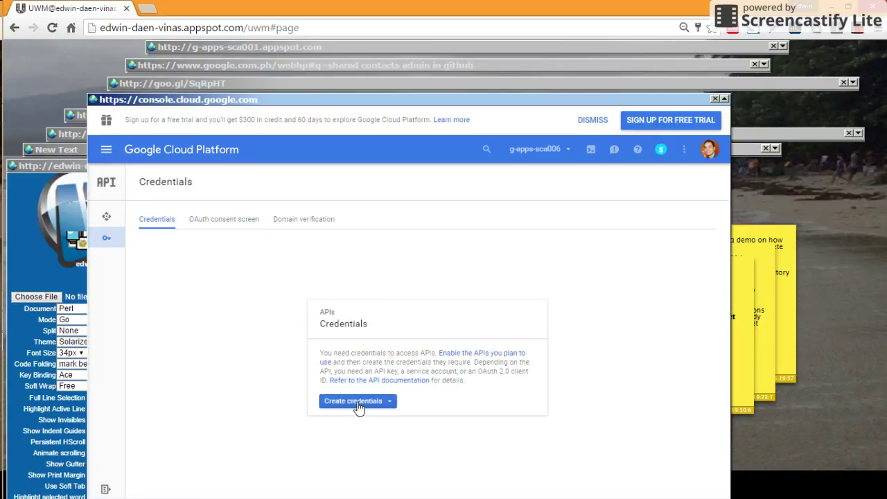
# Step: Start an OAuth client ID and go to the consent screen setup it requires
pyautogui.click(358, 402)
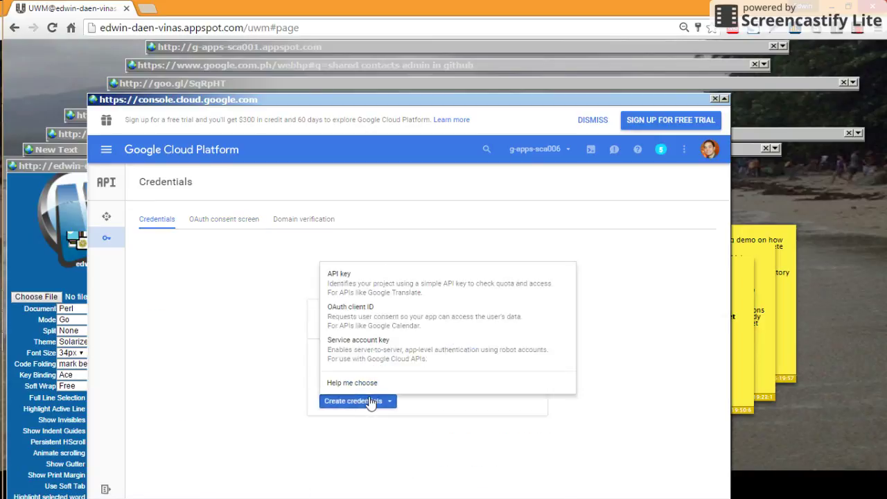
pyautogui.click(359, 328)
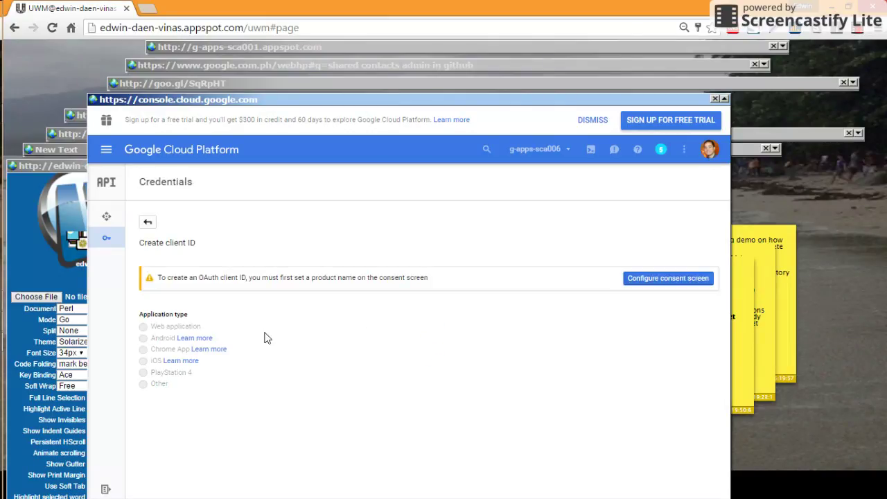
pyautogui.click(669, 286)
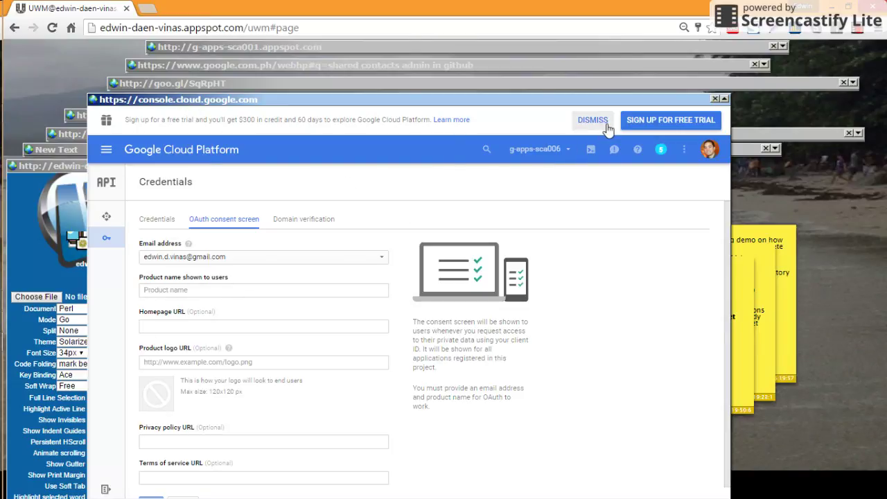
pyautogui.moveTo(117, 101); pyautogui.dragTo(117, 93)
pyautogui.click(118, 95)
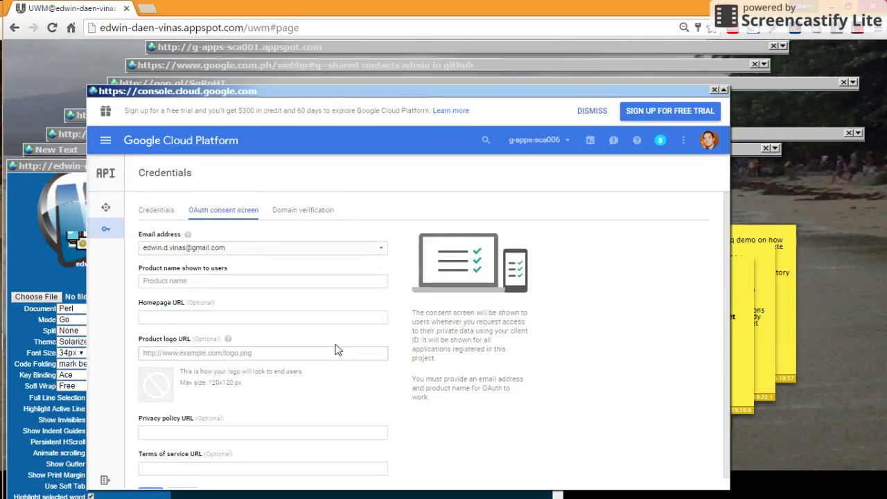
# Step: Enter 'Shared Contacts Admin' as the consent screen product name and save it
pyautogui.click(194, 280)
pyautogui.write('Shared Contacts Ad')
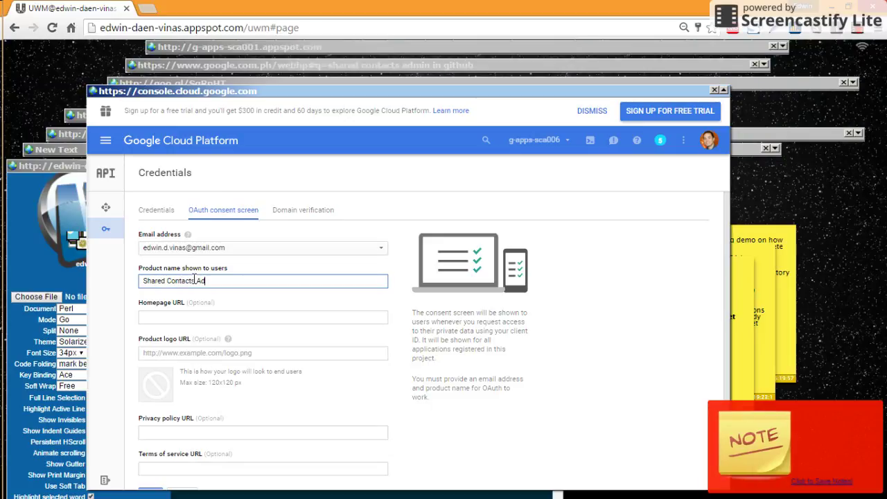
pyautogui.write('min')
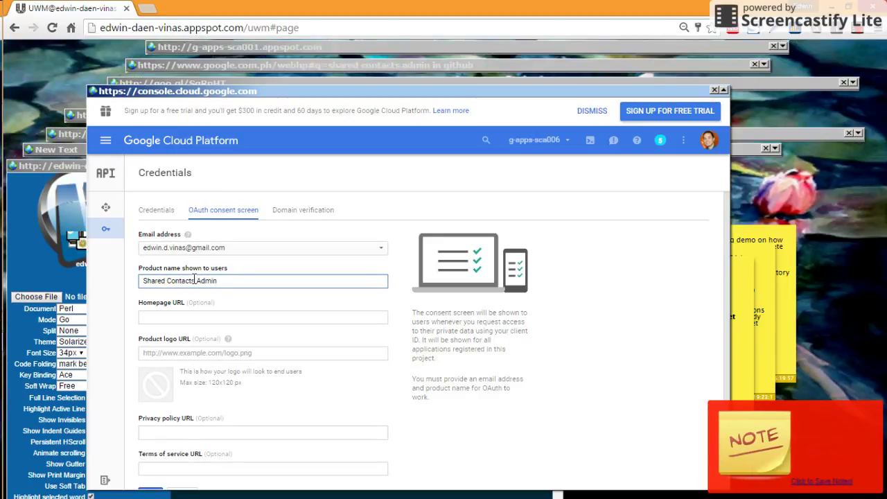
pyautogui.click(809, 414)
pyautogui.click(174, 317)
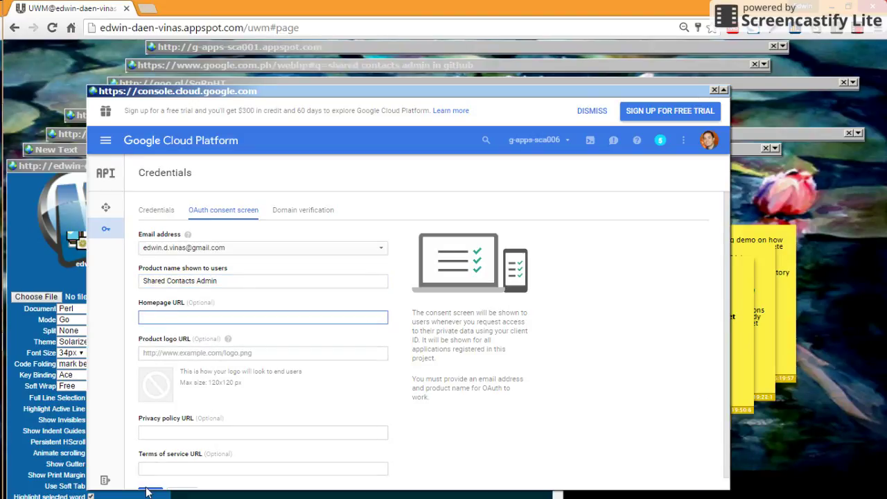
pyautogui.moveTo(724, 487); pyautogui.dragTo(728, 492)
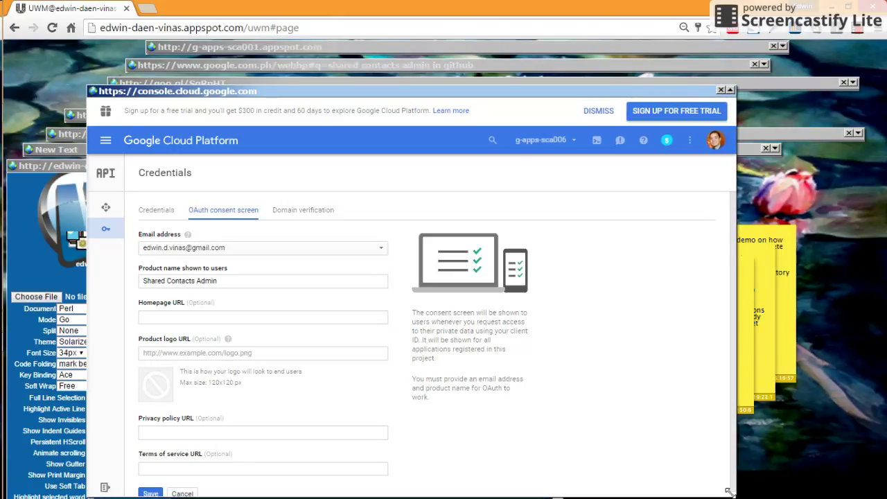
pyautogui.click(151, 494)
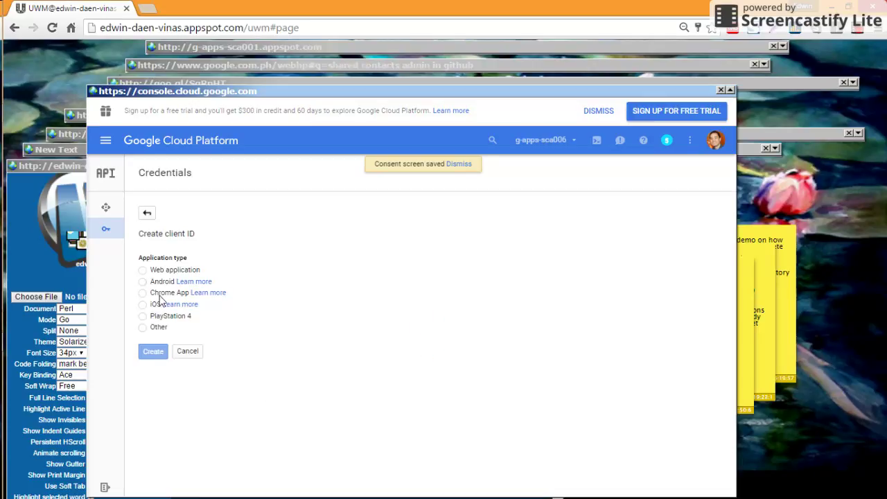
# Step: Choose Web application and name the client SCA Oauth Client
pyautogui.click(143, 270)
pyautogui.moveTo(193, 359); pyautogui.dragTo(154, 359)
pyautogui.write('SCA Oauth Client')
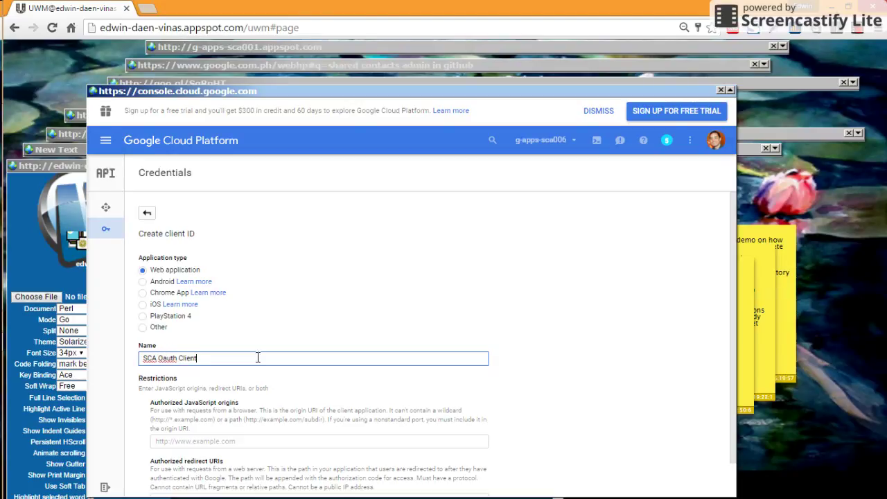
pyautogui.click(593, 355)
pyautogui.scroll(-1, 593, 355)
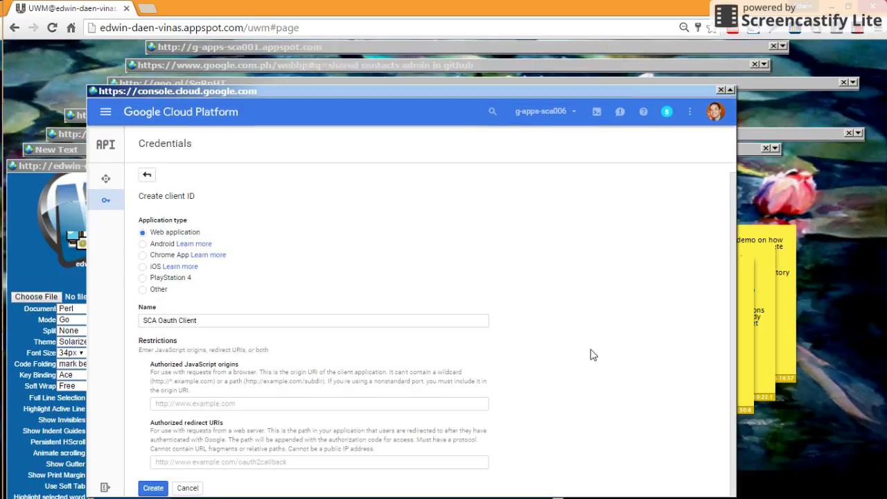
pyautogui.click(242, 462)
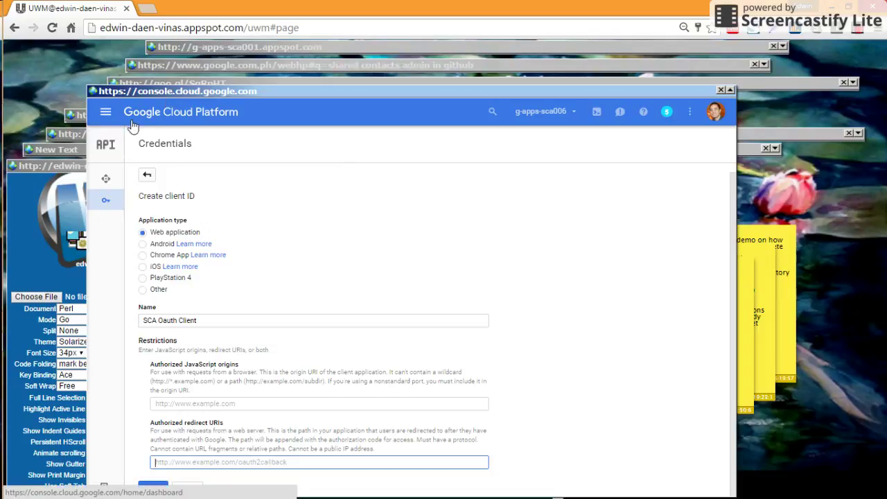
# Step: Copy the contacts/export URL from the notes and add it as an authorized redirect URI
pyautogui.click(61, 150)
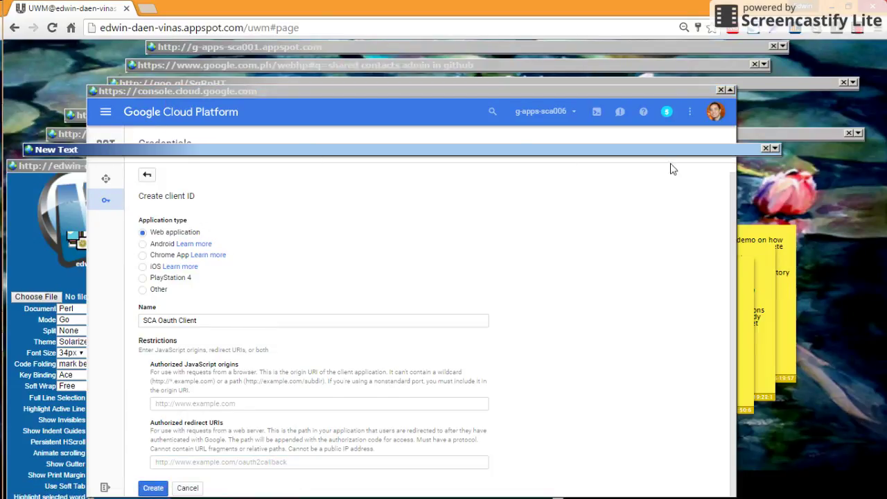
pyautogui.click(775, 149)
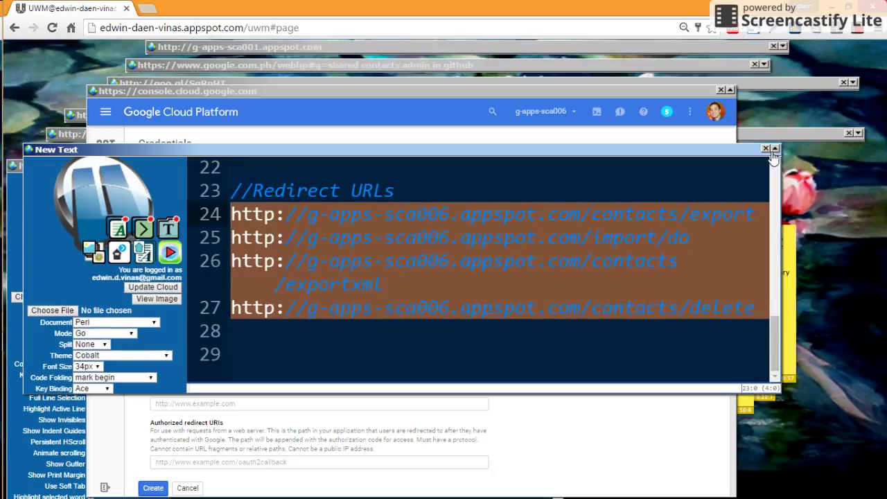
pyautogui.click(501, 261)
pyautogui.moveTo(756, 215); pyautogui.dragTo(231, 216)
pyautogui.hotkey('ctrl', 'c')
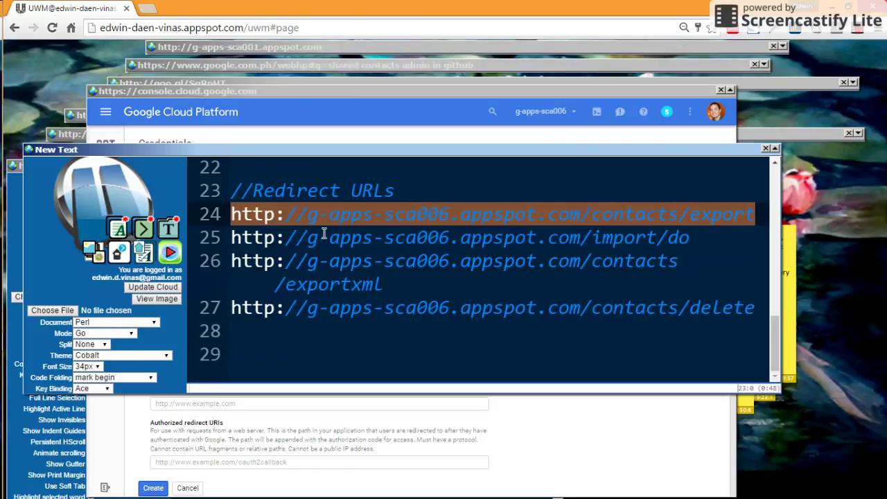
pyautogui.click(127, 90)
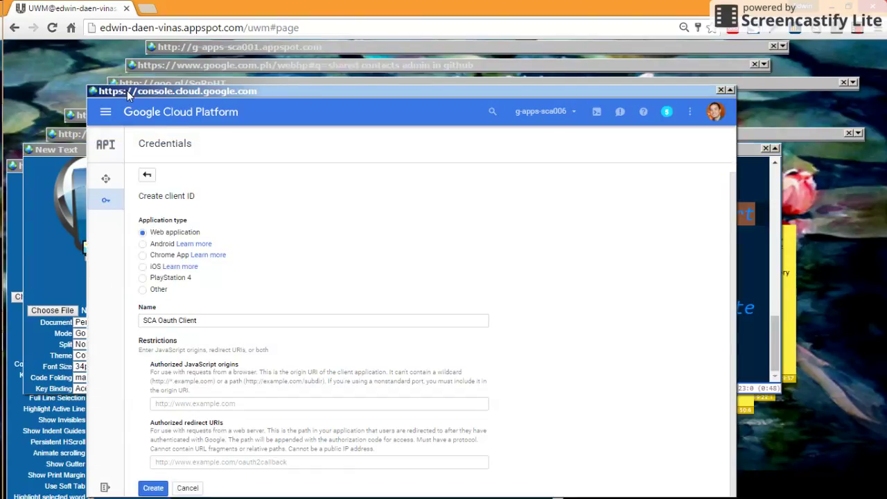
pyautogui.click(194, 463)
pyautogui.hotkey('ctrl', 'v')
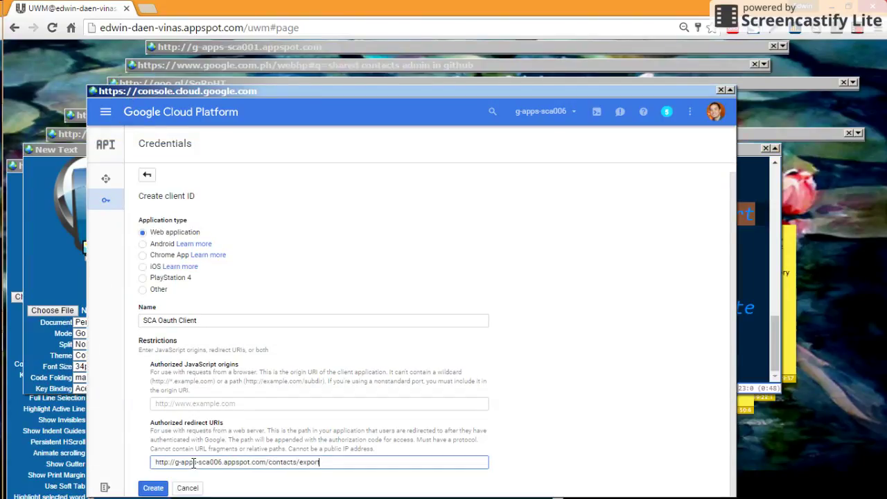
pyautogui.press('Return')
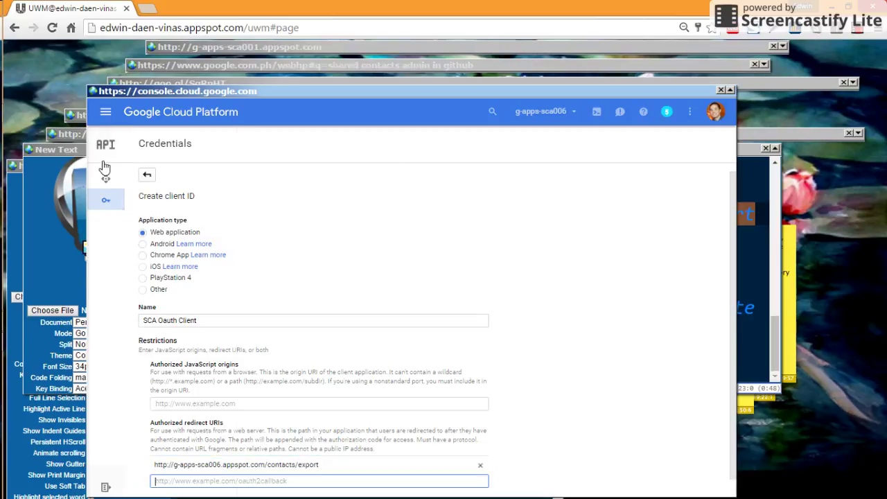
# Step: Add the import/do and contacts/exportxml URLs from the notes as redirect URIs
pyautogui.click(55, 154)
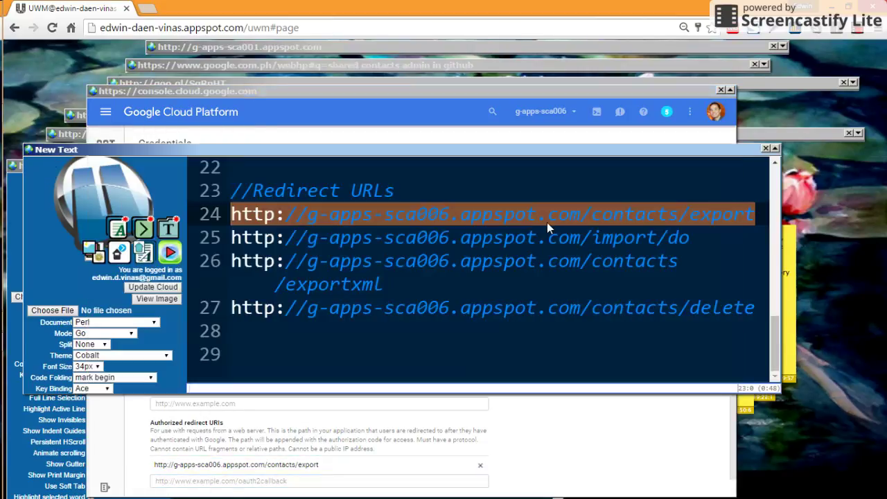
pyautogui.moveTo(723, 236); pyautogui.dragTo(226, 243)
pyautogui.hotkey('ctrl', 'c')
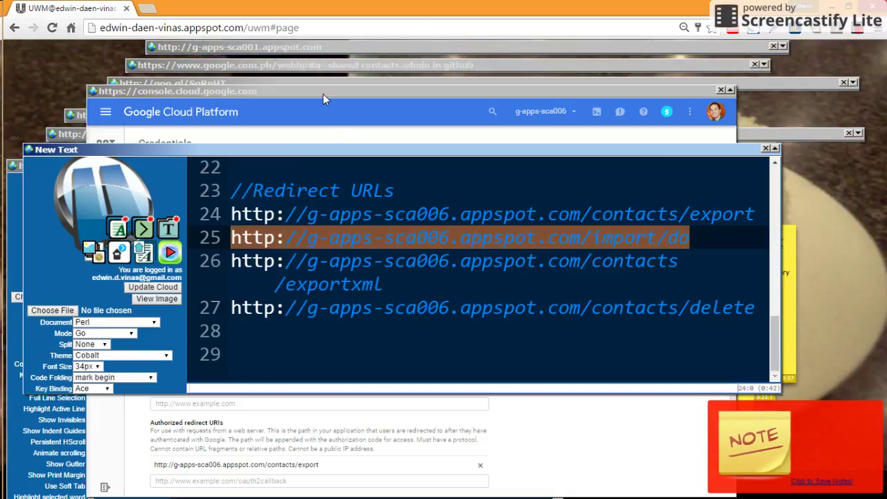
pyautogui.click(311, 109)
pyautogui.hotkey('ctrl', 'v')
pyautogui.press('Return')
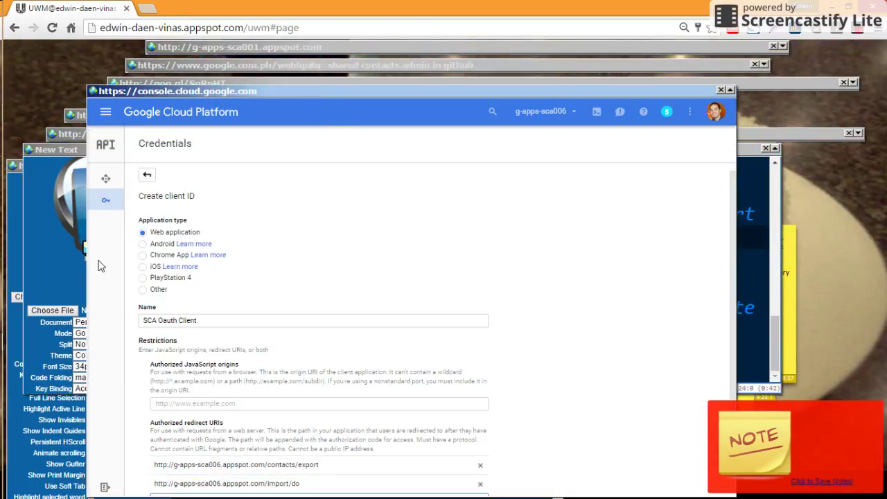
pyautogui.click(67, 152)
pyautogui.moveTo(381, 284); pyautogui.dragTo(231, 262)
pyautogui.hotkey('ctrl', 'c')
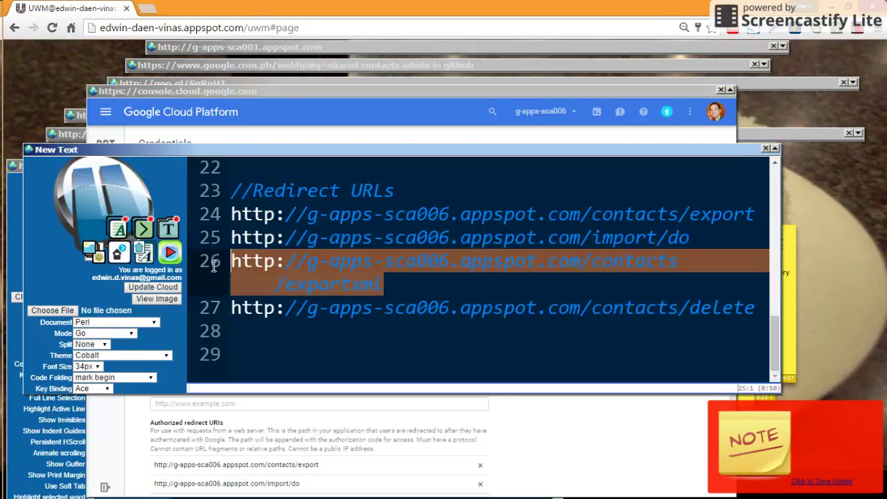
pyautogui.click(230, 97)
pyautogui.scroll(-2, 416, 423)
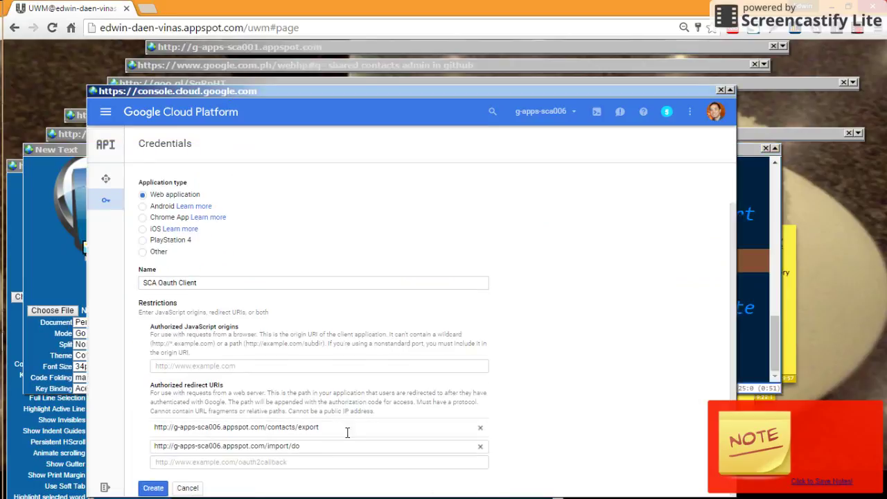
pyautogui.click(276, 463)
pyautogui.hotkey('ctrl', 'v')
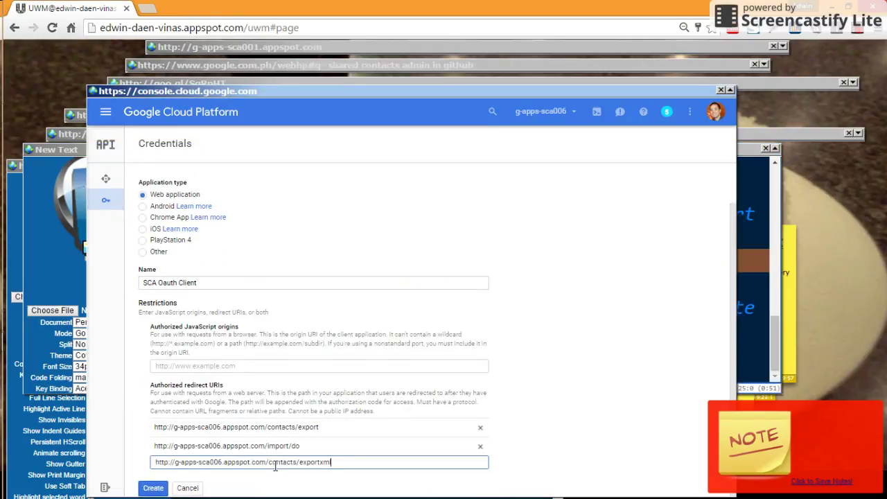
pyautogui.press('Return')
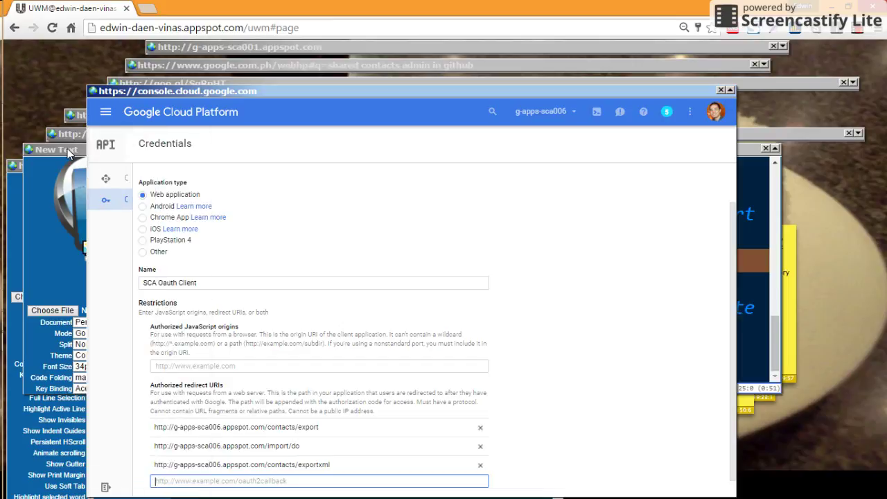
# Step: Add the contacts/delete URL as a redirect URI and create the client
pyautogui.click(70, 151)
pyautogui.click(447, 295)
pyautogui.moveTo(752, 307); pyautogui.dragTo(234, 306)
pyautogui.hotkey('ctrl', 'c')
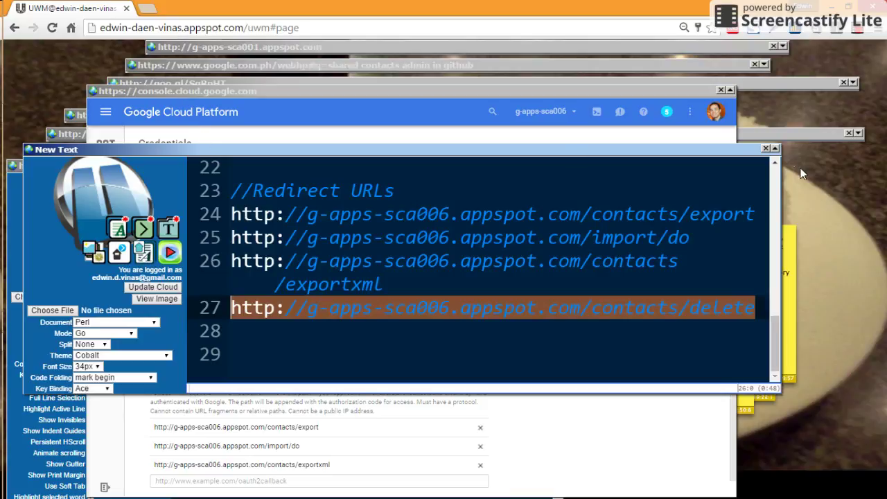
pyautogui.click(776, 148)
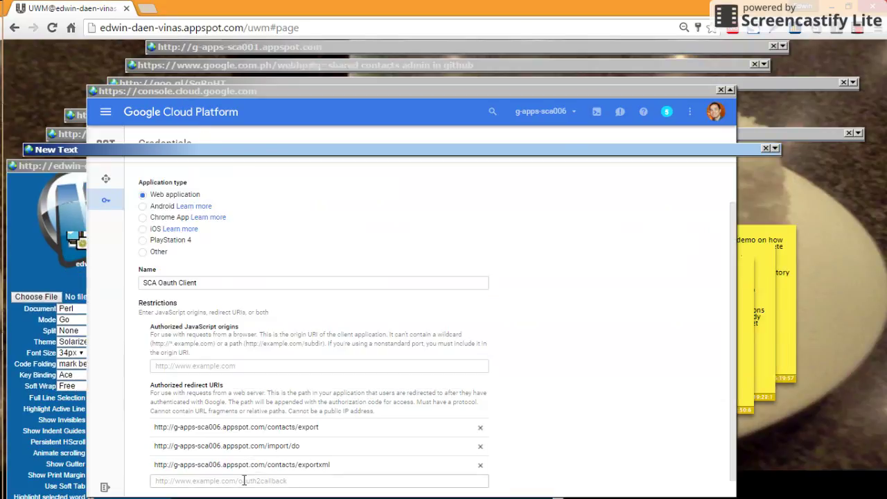
pyautogui.click(266, 478)
pyautogui.hotkey('ctrl', 'v')
pyautogui.scroll(-1, 591, 262)
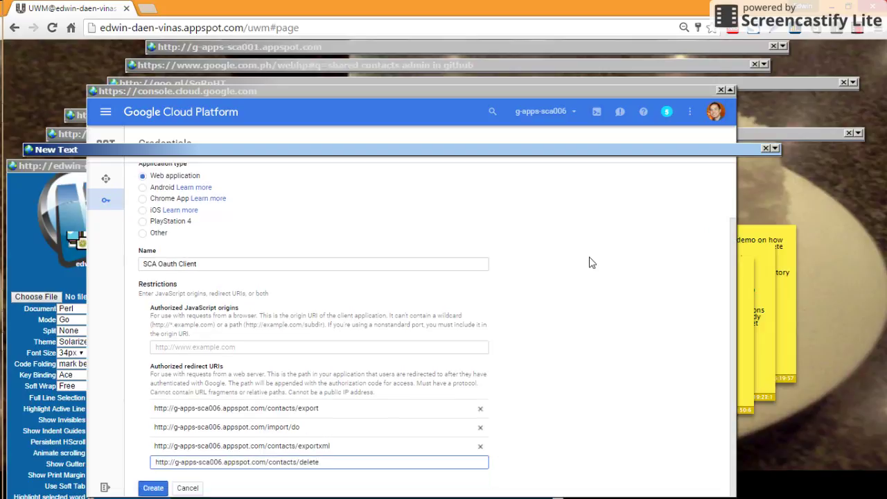
pyautogui.click(154, 489)
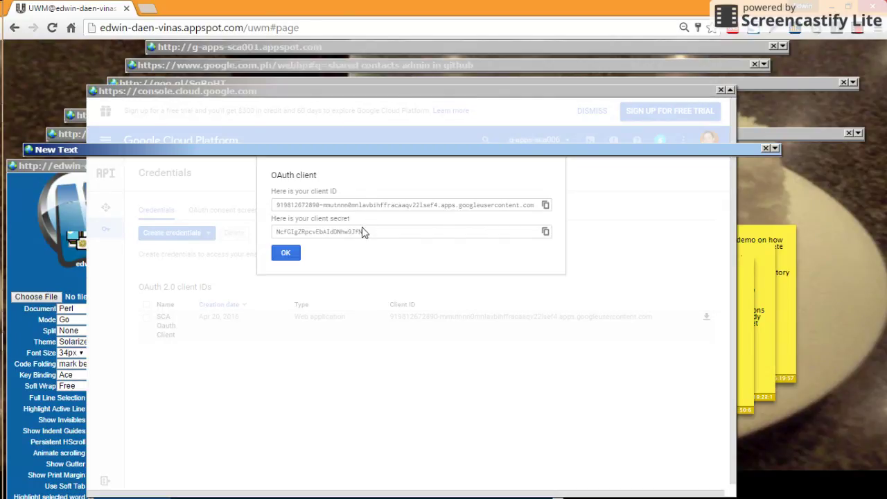
# Step: Dismiss the notice showing the new client ID and secret
pyautogui.click(289, 257)
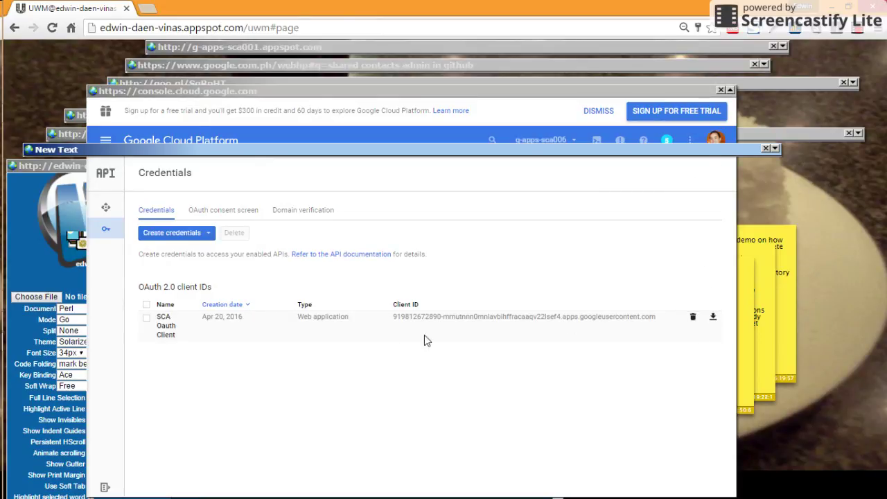
# Step: Roll up the cloud console and tutorial editor windows and launch Git Bash from the taskbar
pyautogui.click(730, 92)
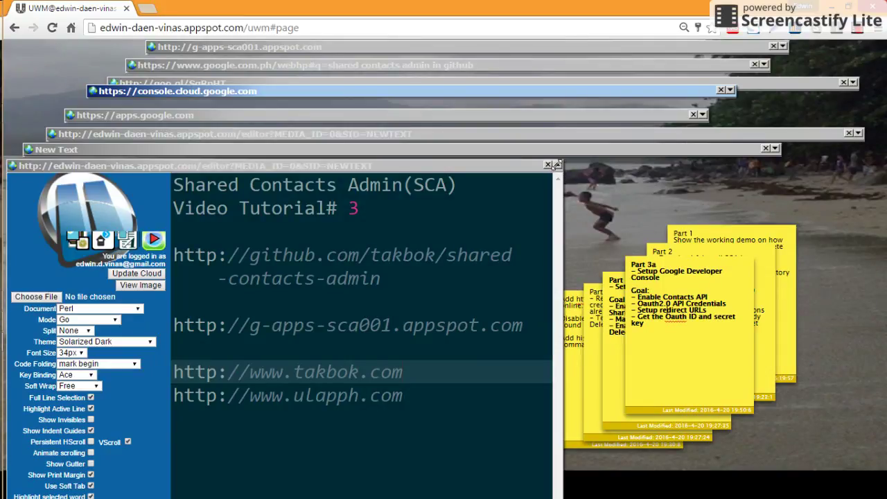
pyautogui.click(557, 165)
pyautogui.moveTo(1, 267)
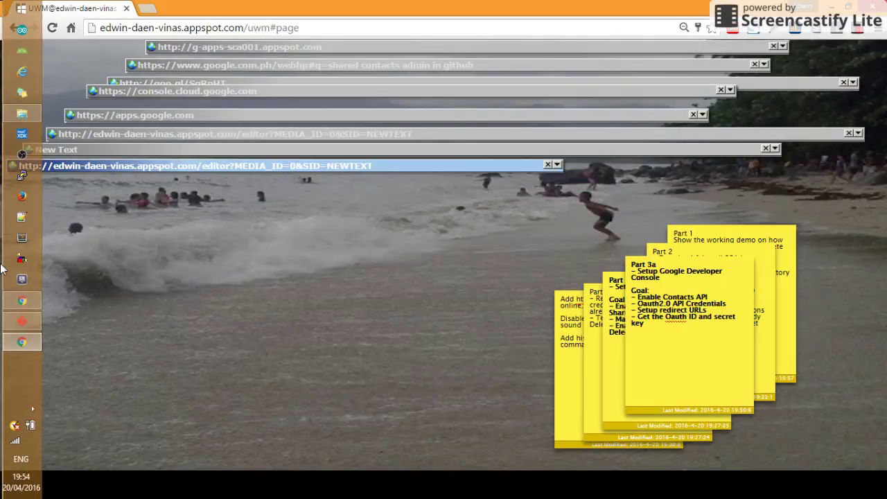
pyautogui.click(21, 322)
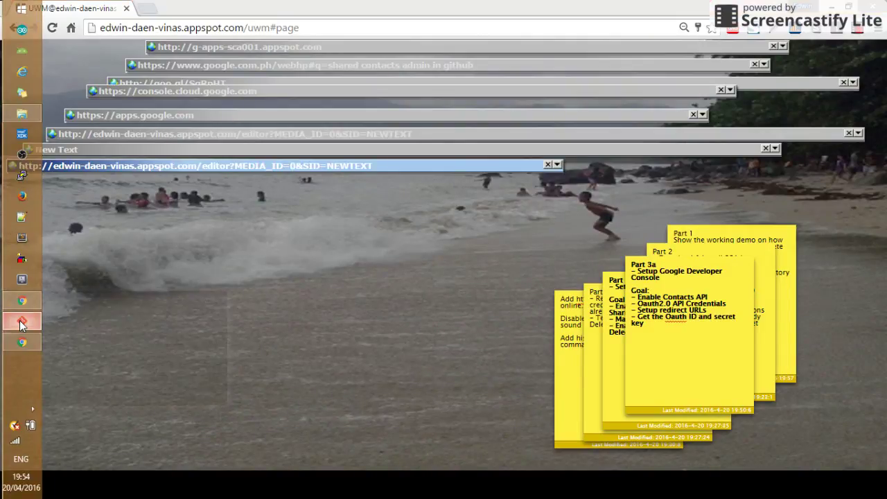
# Step: Change into the demo folder and open oauth.go in Vim
pyautogui.write('ls')
pyautogui.press('Return')
pyautogui.write('cd dem')
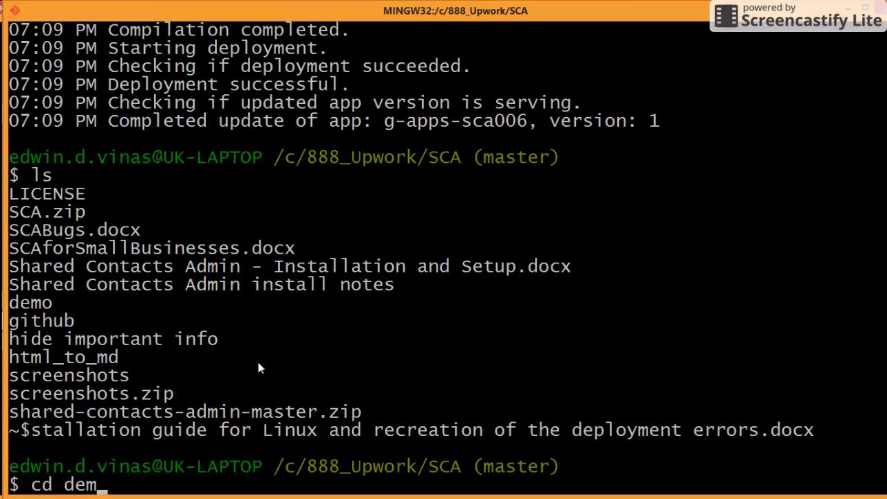
pyautogui.write('o')
pyautogui.press('Return')
pyautogui.write('ls')
pyautogui.press('Return')
pyautogui.write('vim')
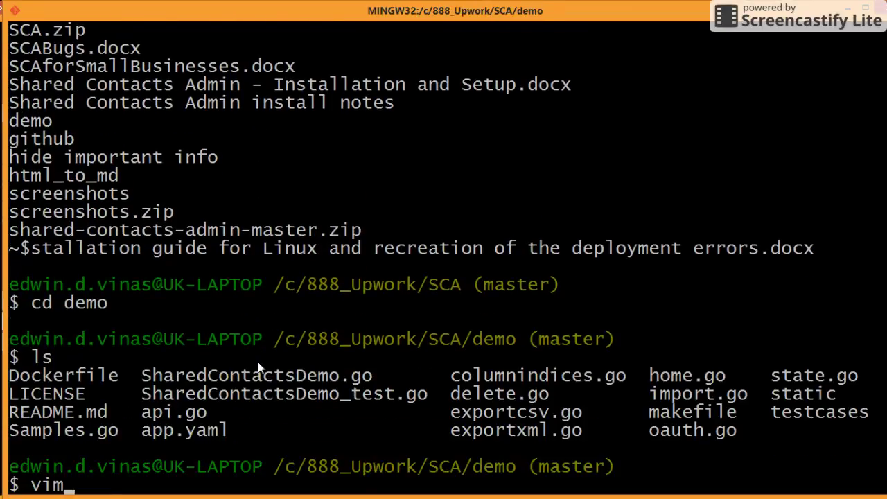
pyautogui.write(' oa')
pyautogui.press('Tab')
pyautogui.press('Return')
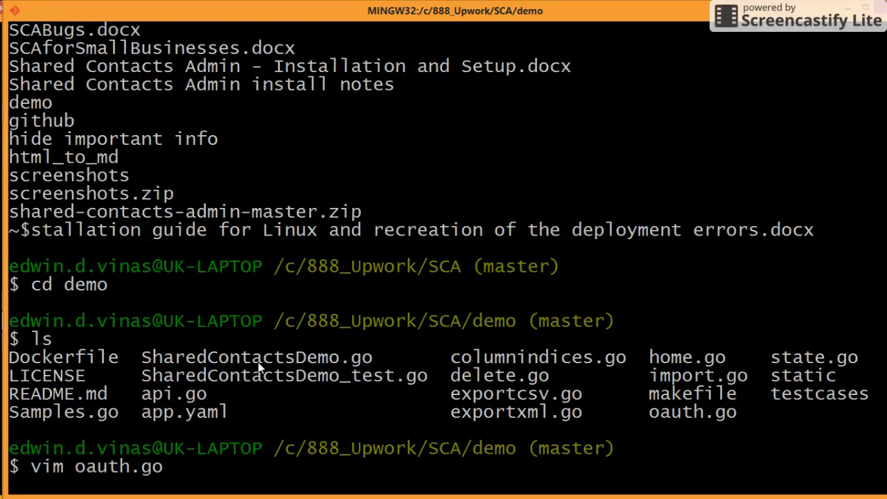
# Step: Delete the ? placeholder characters from the ClientID value and enter insert mode
pyautogui.press('j')
pyautogui.press('j')
pyautogui.press('j')
pyautogui.press('j')
pyautogui.press('j')
pyautogui.press('j')
pyautogui.press('j')
pyautogui.press('j')
pyautogui.press('j')
pyautogui.press('j')
pyautogui.press('j')
pyautogui.press('j')
pyautogui.press('j')
pyautogui.press('j')
pyautogui.press('j')
pyautogui.press('j')
pyautogui.press('j')
pyautogui.press('j')
pyautogui.press('j')
pyautogui.press('j')
pyautogui.press('j')
pyautogui.press('j')
pyautogui.press('j')
pyautogui.press('j')
pyautogui.press('k')
pyautogui.press('k')
pyautogui.press('k')
pyautogui.press('k')
pyautogui.press('k')
pyautogui.press('k')
pyautogui.press('l')
pyautogui.press('l')
pyautogui.press('l')
pyautogui.press('l')
pyautogui.press('l')
pyautogui.press('l')
pyautogui.press('l')
pyautogui.press('l')
pyautogui.press('l')
pyautogui.press('l')
pyautogui.press('l')
pyautogui.press('l')
pyautogui.press('l')
pyautogui.press('l')
pyautogui.press('l')
pyautogui.press('l')
pyautogui.press('l')
pyautogui.press('x')
pyautogui.press('x')
pyautogui.press('x')
pyautogui.press('x')
pyautogui.press('x')
pyautogui.press('x')
pyautogui.press('x')
pyautogui.press('x')
pyautogui.press('x')
pyautogui.press('x')
pyautogui.press('x')
pyautogui.press('x')
pyautogui.press('x')
pyautogui.press('x')
pyautogui.press('x')
pyautogui.press('x')
pyautogui.press('x')
pyautogui.press('x')
pyautogui.press('x')
pyautogui.press('x')
pyautogui.press('x')
pyautogui.press('x')
pyautogui.press('x')
pyautogui.press('x')
pyautogui.press('x')
pyautogui.press('x')
pyautogui.press('x')
pyautogui.press('x')
pyautogui.press('x')
pyautogui.press('x')
pyautogui.press('x')
pyautogui.press('x')
pyautogui.press('x')
pyautogui.press('x')
pyautogui.press('x')
pyautogui.press('x')
pyautogui.press('x')
pyautogui.press('x')
pyautogui.press('x')
pyautogui.press('x')
pyautogui.press('x')
pyautogui.press('x')
pyautogui.press('x')
pyautogui.press('i')
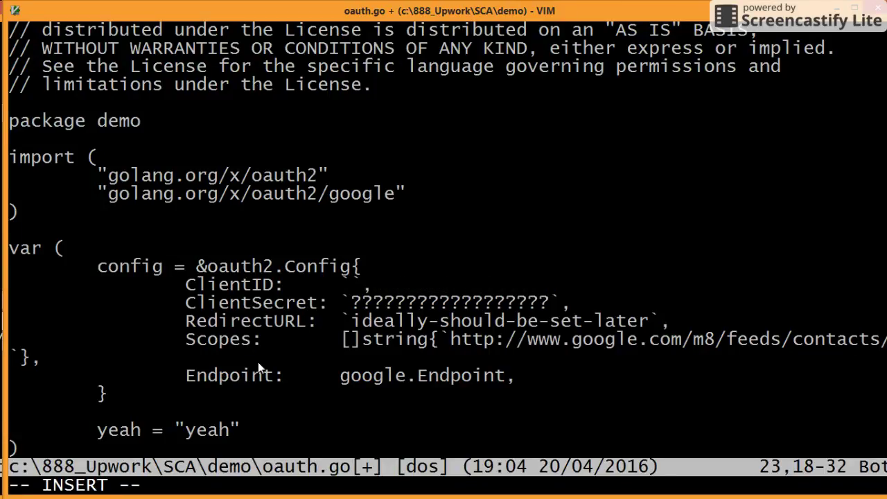
# Step: Copy the Client ID from the SCA Oauth Client details in the cloud console
pyautogui.hotkey('alt', 'Tab')
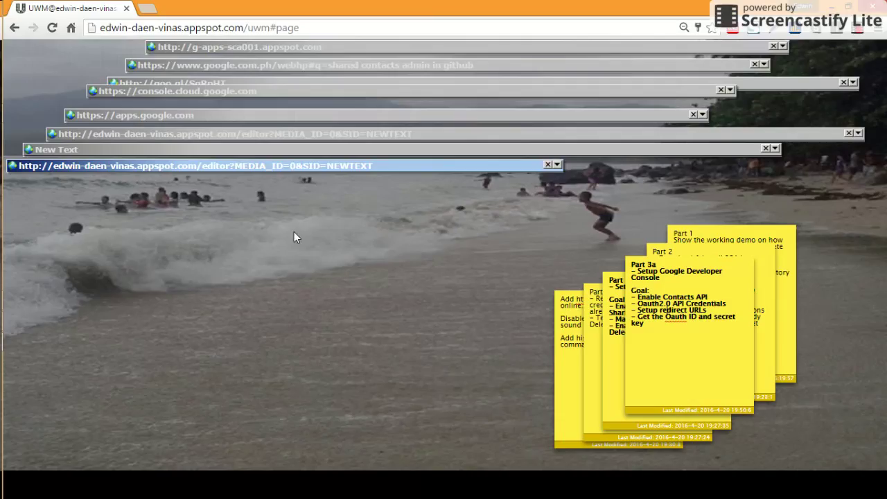
pyautogui.click(232, 92)
pyautogui.click(730, 89)
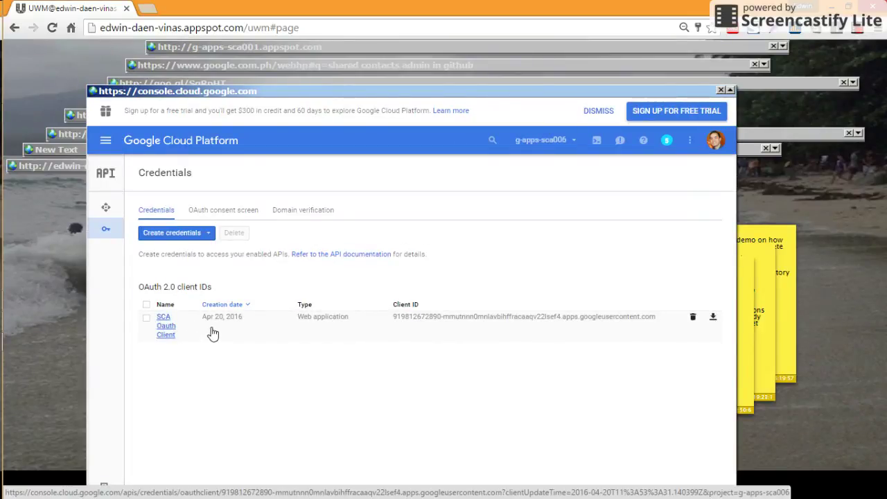
pyautogui.click(186, 337)
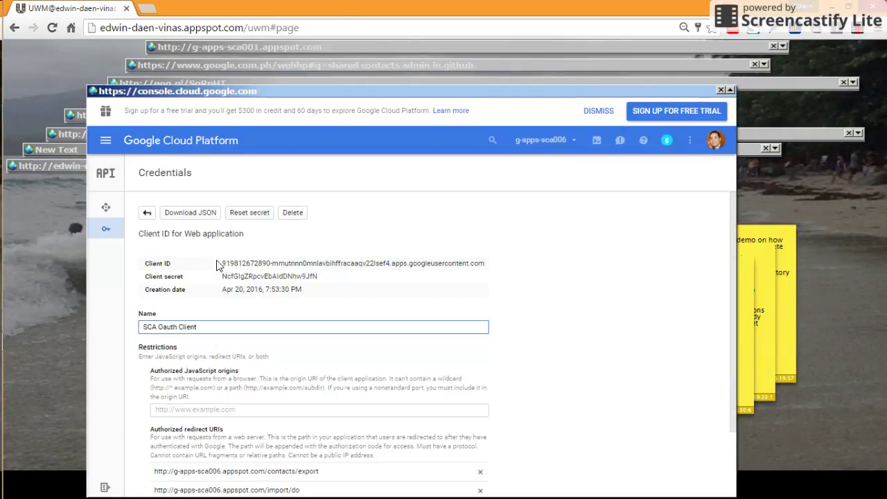
pyautogui.tripleClick(243, 265)
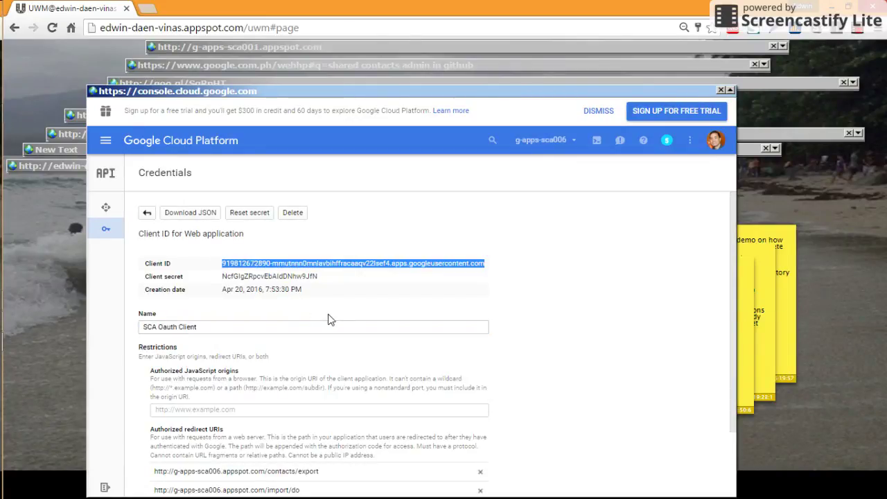
pyautogui.hotkey('alt', 'Tab')
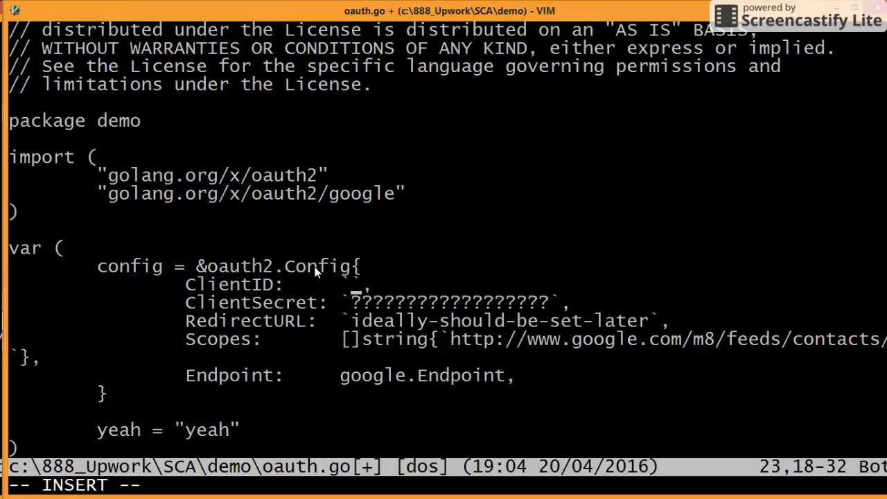
# Step: Paste the copied Client ID between the ClientID backticks in oauth.go
pyautogui.press('Escape')
pyautogui.press('l')
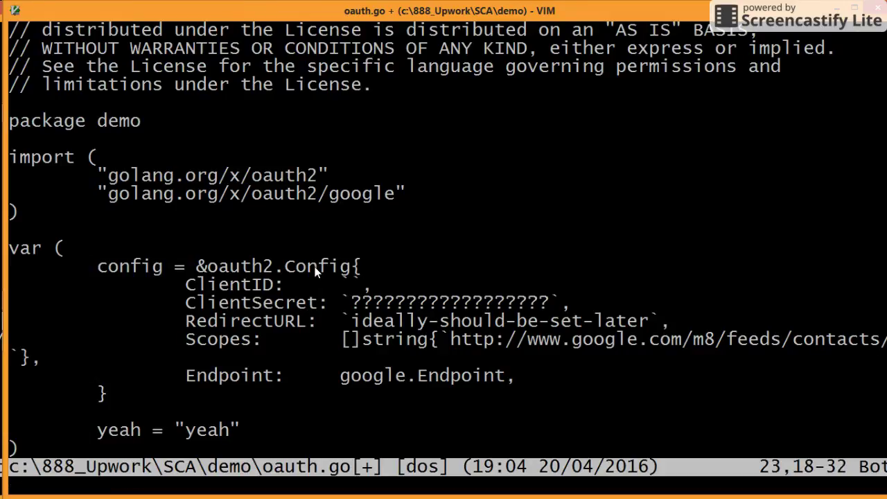
pyautogui.press('i')
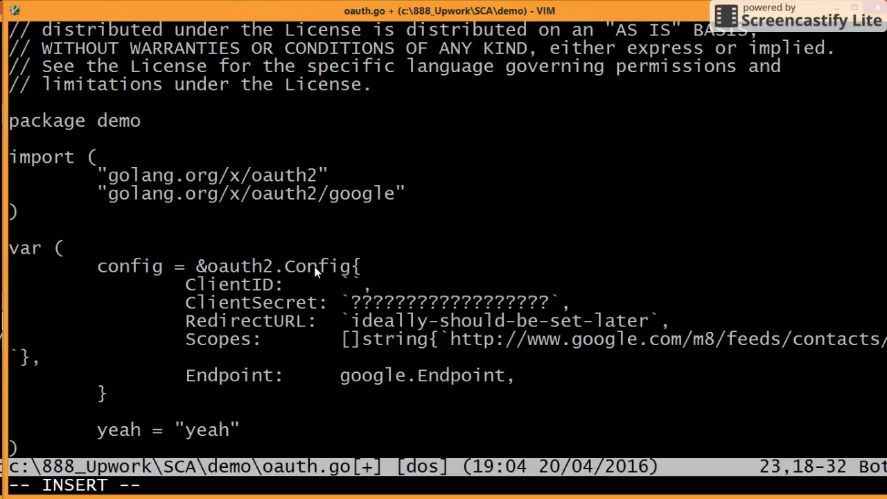
pyautogui.click(14, 11)
pyautogui.moveTo(42, 120)
pyautogui.click(165, 149)
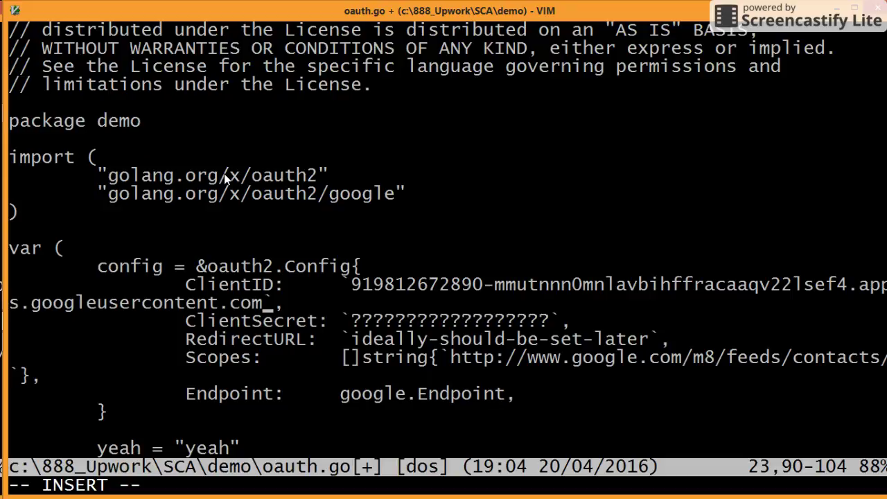
# Step: Delete the ClientSecret placeholder characters
pyautogui.press('Down')
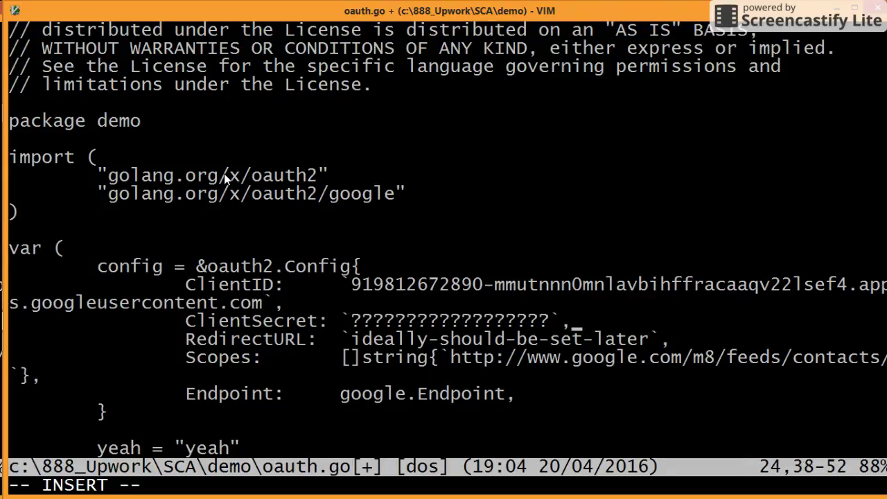
pyautogui.press('Left')
pyautogui.press('Left')
pyautogui.press('Left')
pyautogui.press('Left')
pyautogui.press('Left')
pyautogui.press('Left')
pyautogui.press('Left')
pyautogui.press('Left')
pyautogui.press('Left')
pyautogui.press('Left')
pyautogui.press('Left')
pyautogui.press('Left')
pyautogui.press('Left')
pyautogui.press('Left')
pyautogui.press('Left')
pyautogui.press('Left')
pyautogui.press('Left')
pyautogui.press('Left')
pyautogui.press('Left')
pyautogui.press('Left')
pyautogui.press('Escape')
pyautogui.press('l')
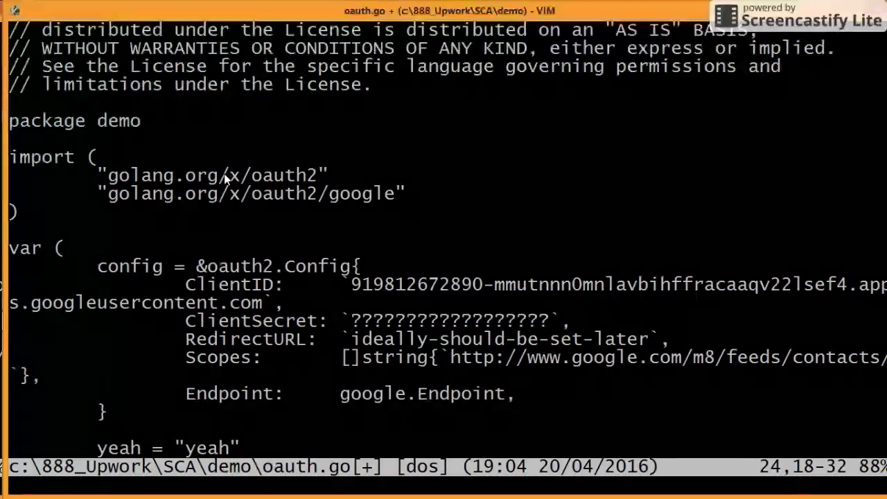
pyautogui.press('x')
pyautogui.press('x')
pyautogui.press('x')
pyautogui.press('x')
pyautogui.press('x')
pyautogui.press('x')
pyautogui.press('x')
pyautogui.press('x')
pyautogui.press('x')
pyautogui.press('x')
pyautogui.press('x')
pyautogui.press('x')
pyautogui.press('x')
pyautogui.press('x')
pyautogui.press('x')
pyautogui.press('x')
pyautogui.press('x')
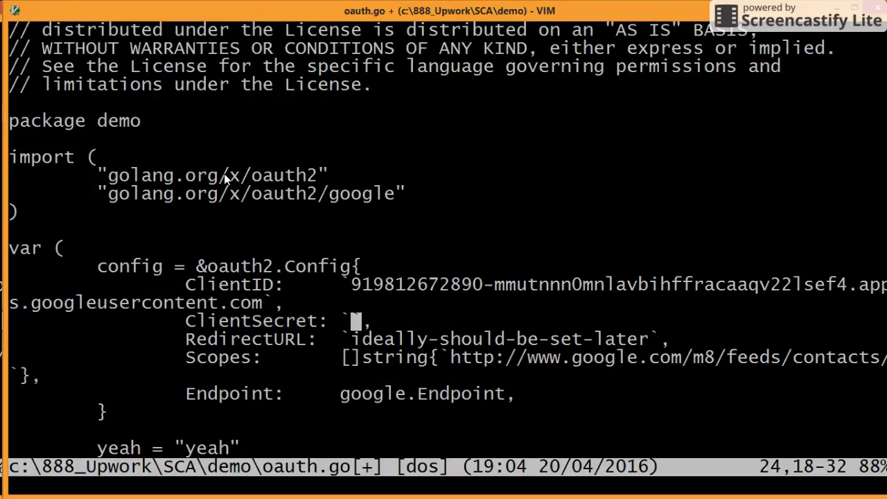
# Step: Copy the client secret from the credentials page and paste it into ClientSecret in oauth.go
pyautogui.press('i')
pyautogui.hotkey('alt', 'Tab')
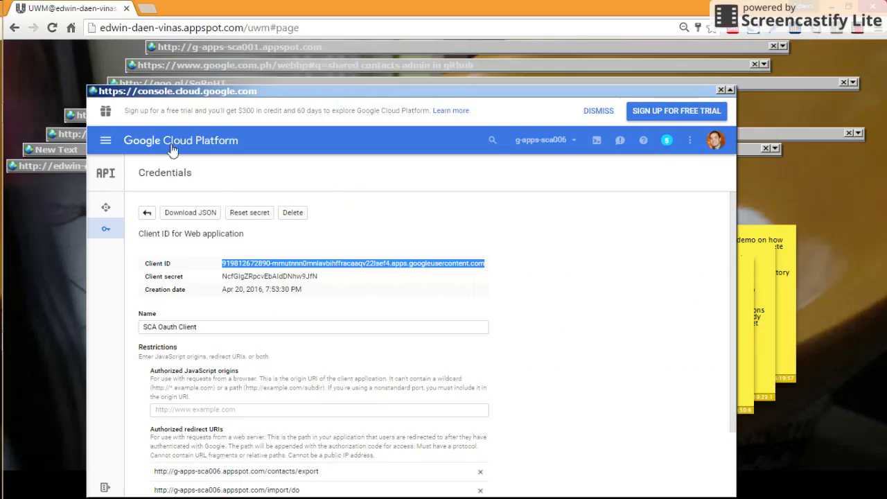
pyautogui.doubleClick(233, 276)
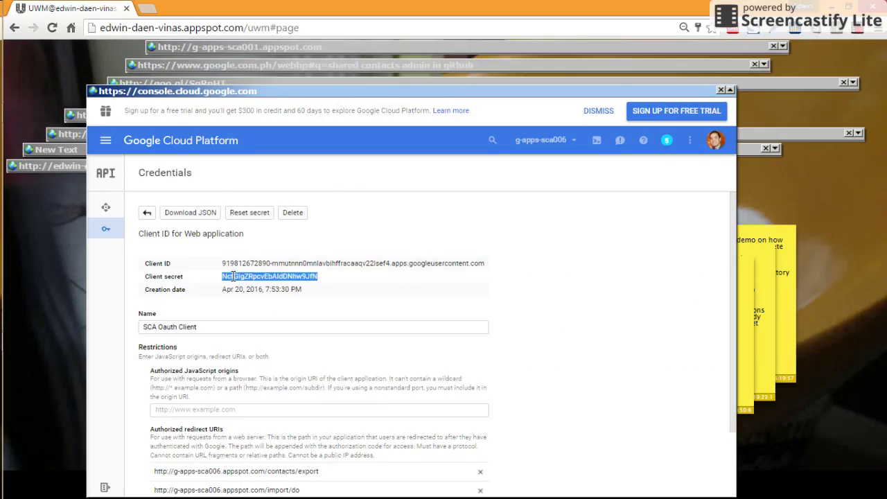
pyautogui.hotkey('alt', 'Tab')
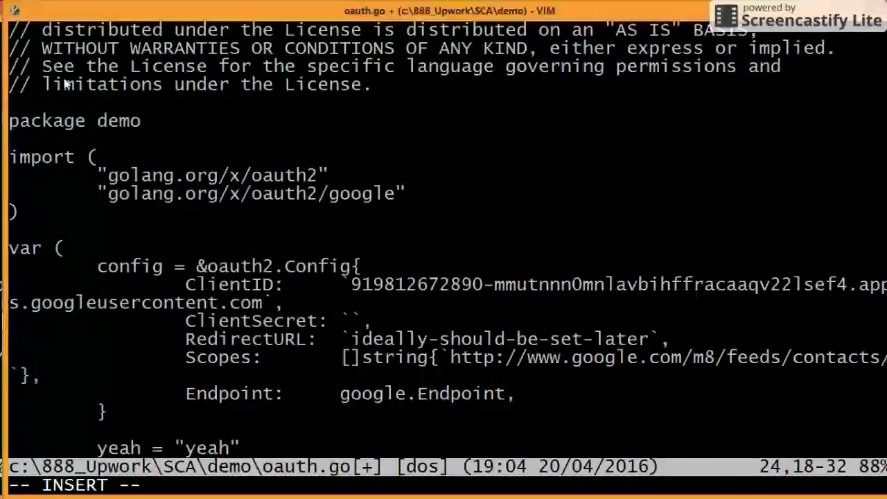
pyautogui.click(14, 9)
pyautogui.moveTo(35, 119)
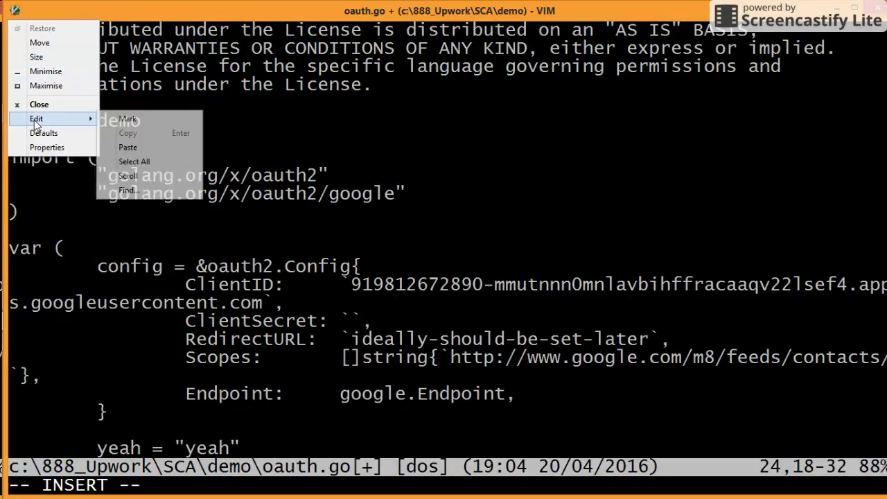
pyautogui.click(139, 145)
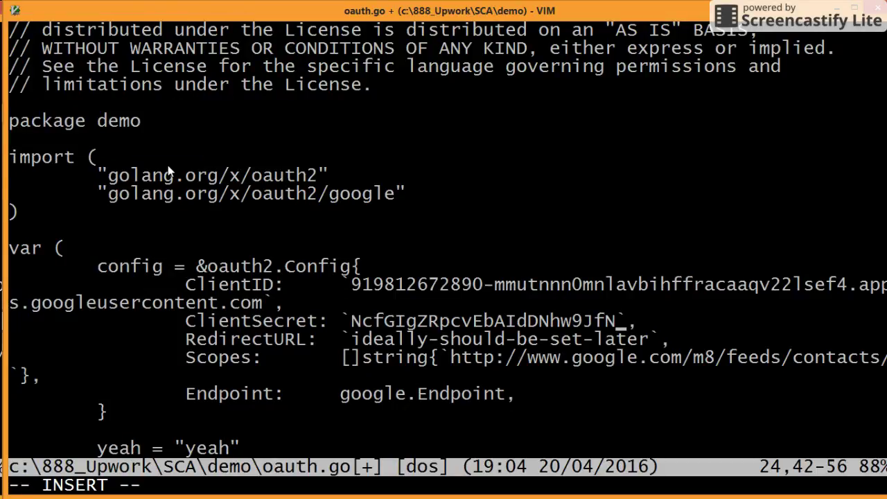
# Step: Leave insert mode, save oauth.go and quit Vim back to the Git Bash prompt
pyautogui.press('Down')
pyautogui.press('Down')
pyautogui.press('Down')
pyautogui.press('Down')
pyautogui.press('Down')
pyautogui.press('Down')
pyautogui.press('Down')
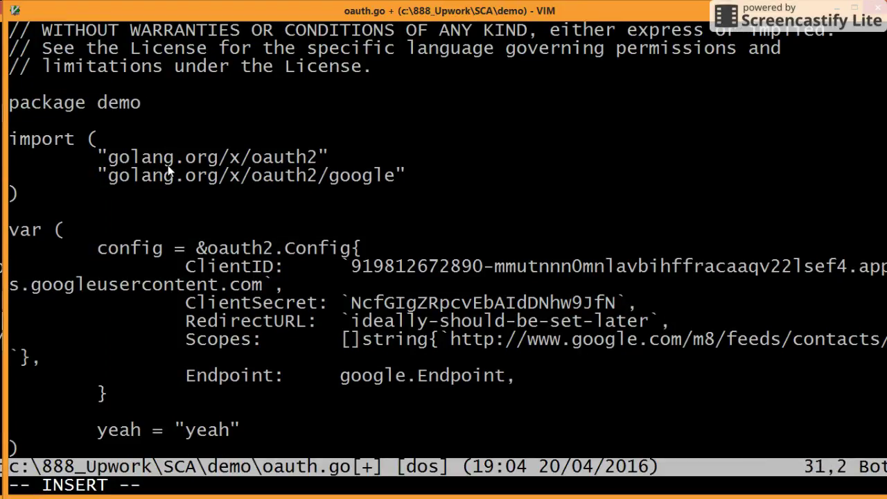
pyautogui.press('Escape')
pyautogui.write(':w')
pyautogui.press('Return')
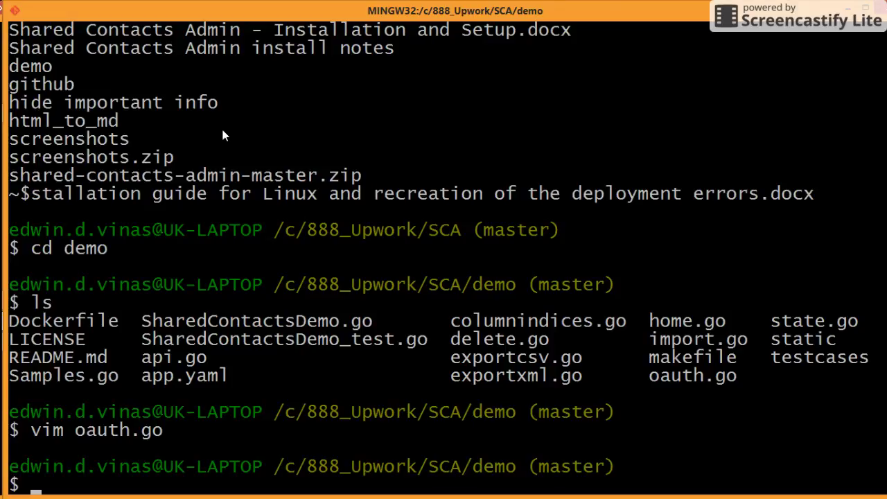
pyautogui.hotkey('alt', 'Tab')
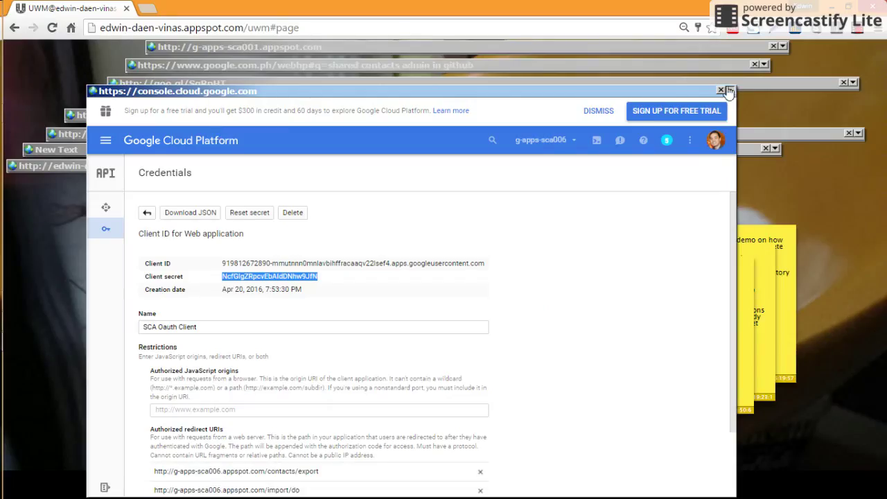
# Step: From the Credentials list choose Create credentials > API key, then collapse the console window
pyautogui.click(106, 235)
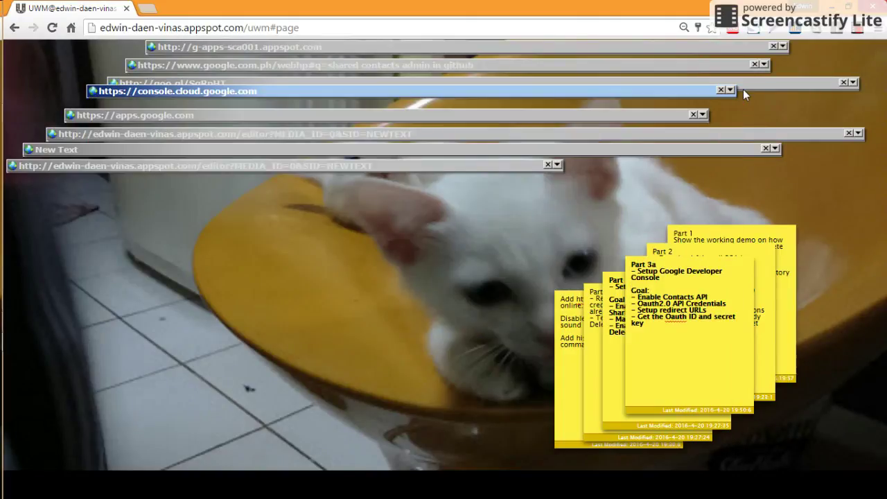
pyautogui.click(730, 90)
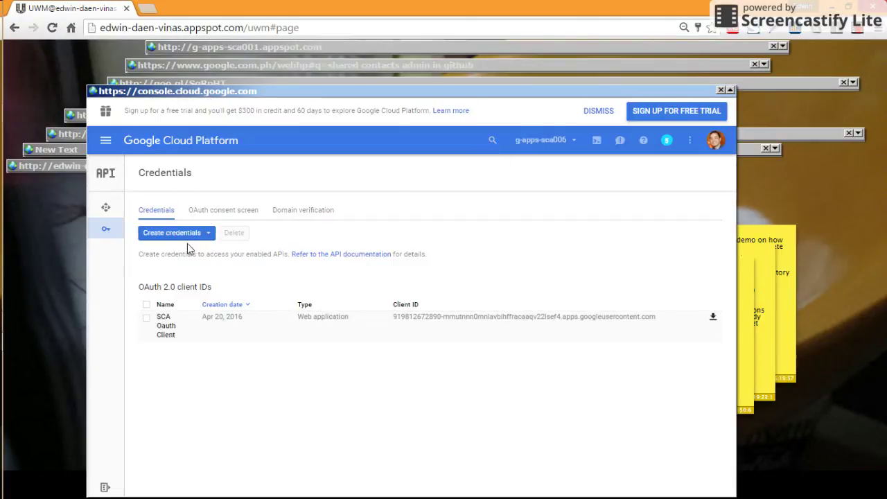
pyautogui.click(197, 234)
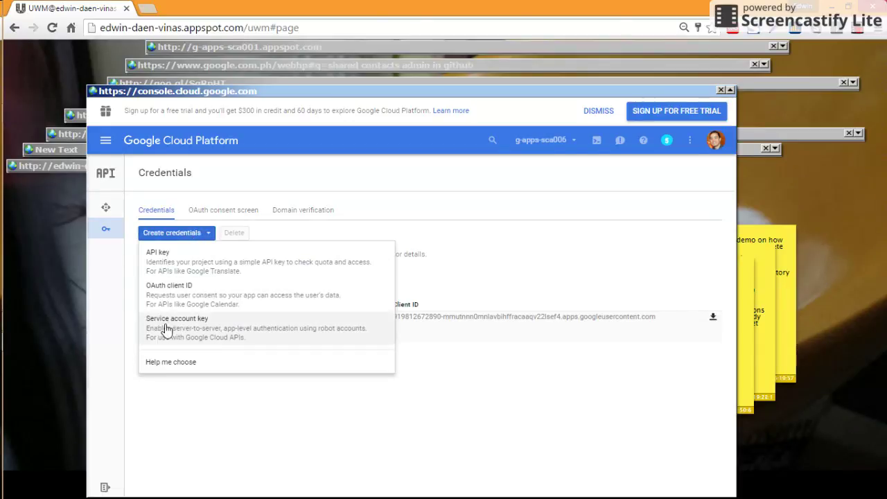
pyautogui.click(181, 269)
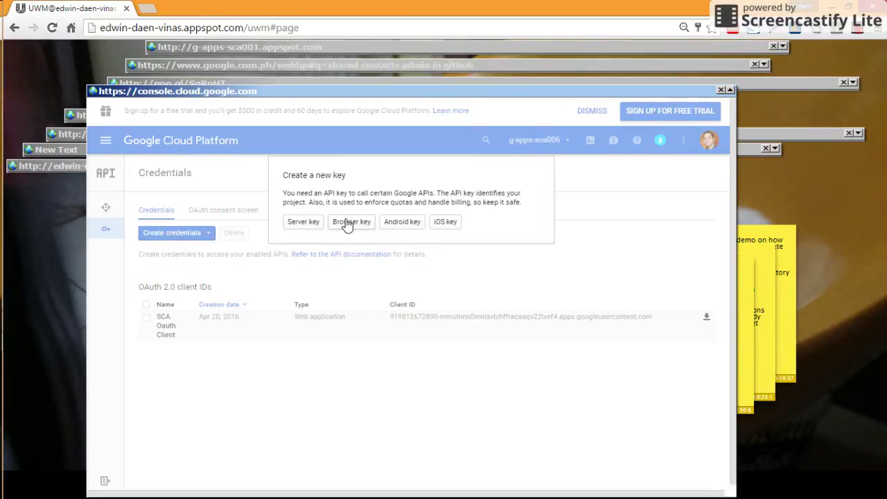
pyautogui.click(729, 91)
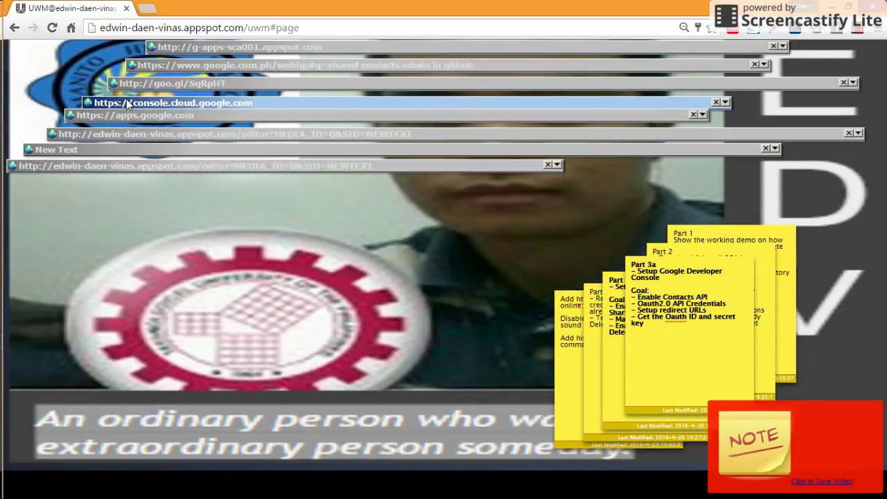
# Step: Expand the goo.gl setup slides, advance three slides to The API Credentials, then collapse them
pyautogui.click(366, 83)
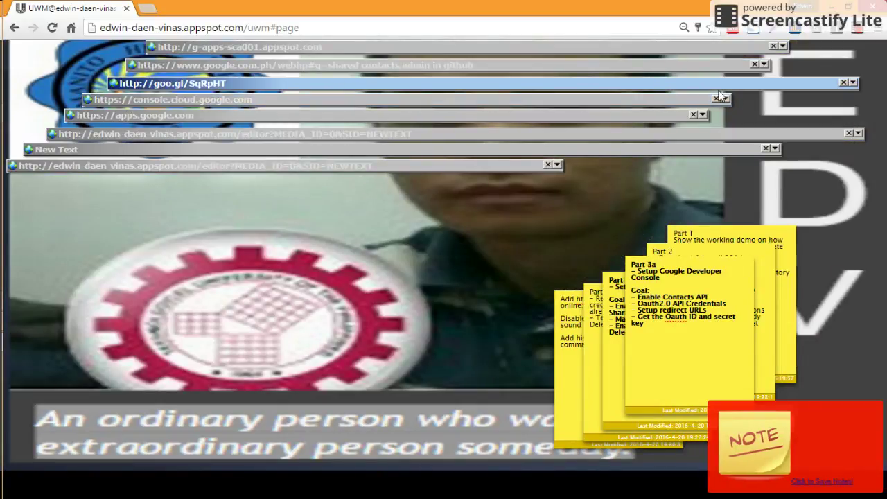
pyautogui.click(853, 83)
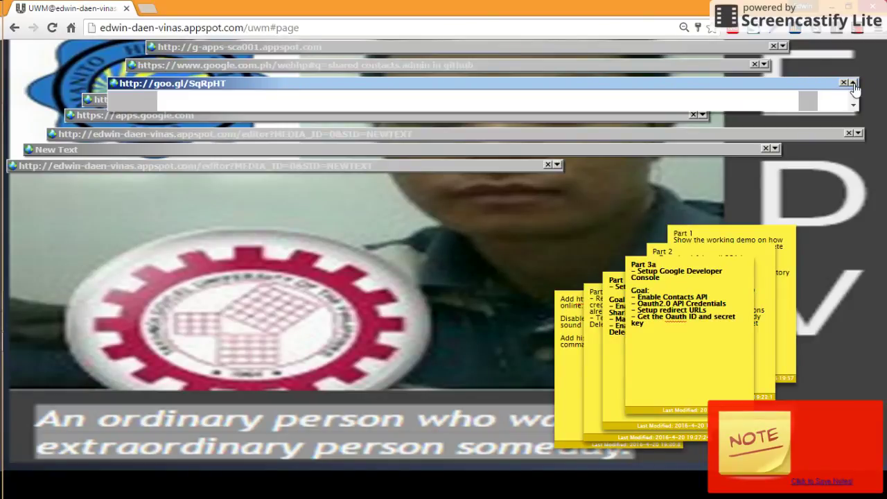
pyautogui.press('Right')
pyautogui.press('Right')
pyautogui.press('Right')
pyautogui.press('Right')
pyautogui.press('Right')
pyautogui.press('Right')
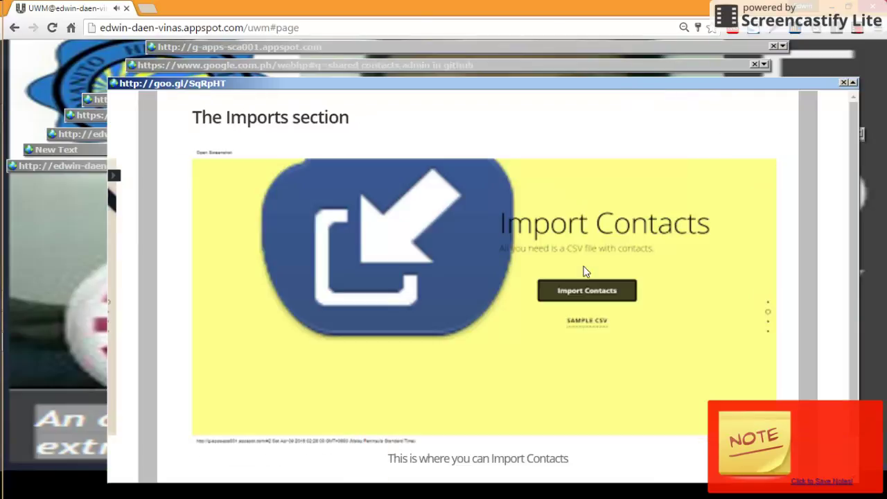
pyautogui.press('Right')
pyautogui.press('Right')
pyautogui.press('Right')
pyautogui.press('Right')
pyautogui.press('Right')
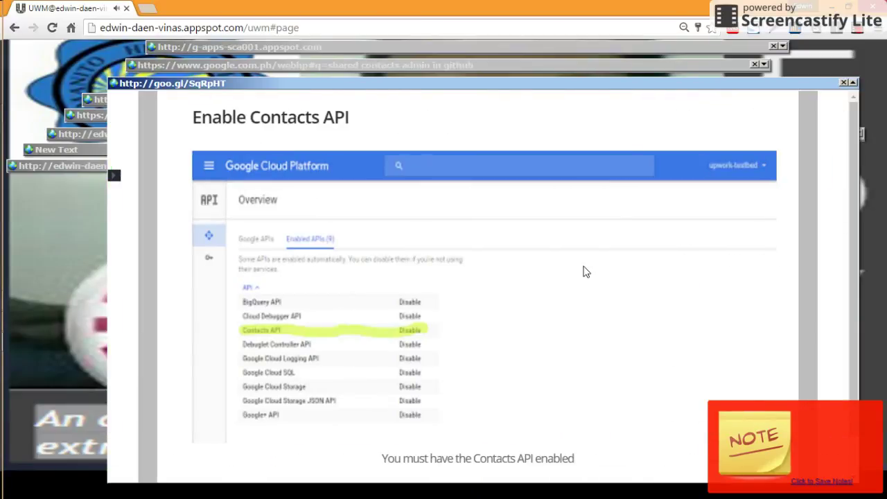
pyautogui.press('Right')
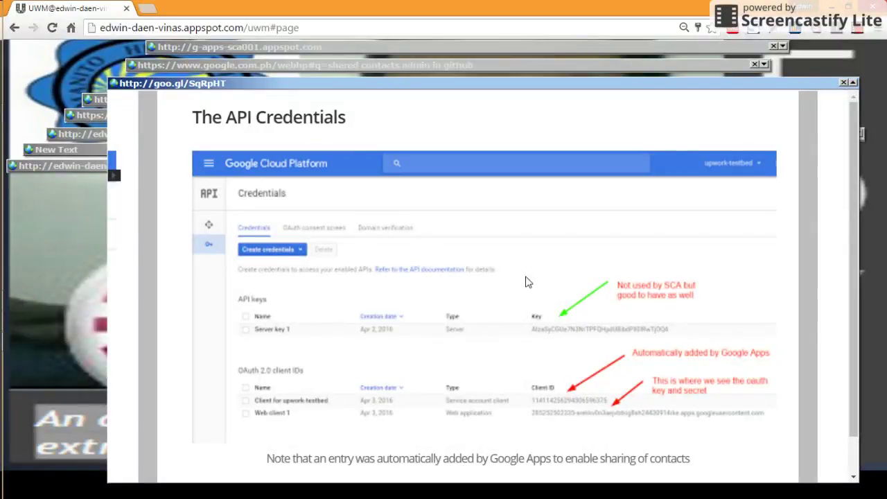
pyautogui.click(853, 83)
# Step: Choose Server key, prefix its name with 'SCA' to make 'SCA Server key 1', and create it
pyautogui.click(202, 103)
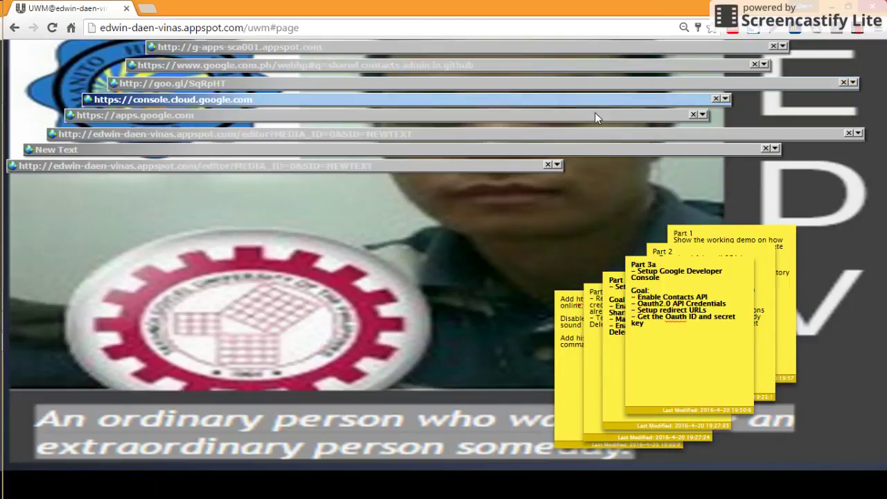
pyautogui.click(725, 100)
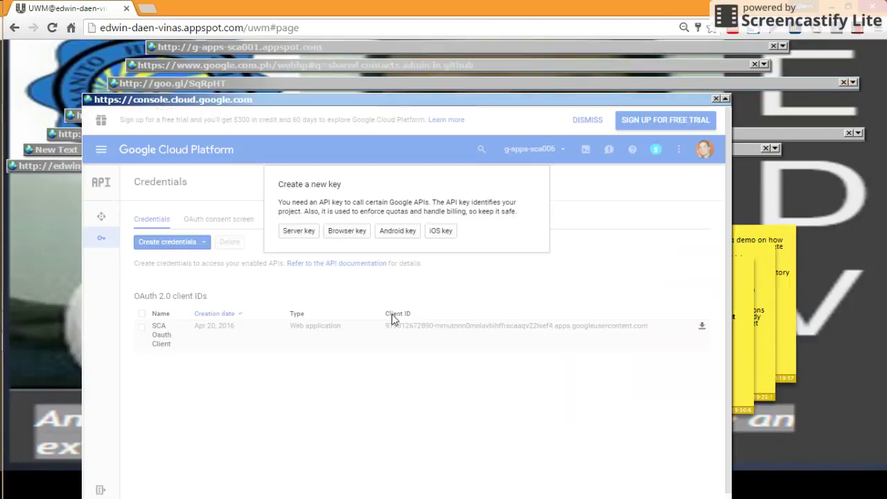
pyautogui.click(309, 235)
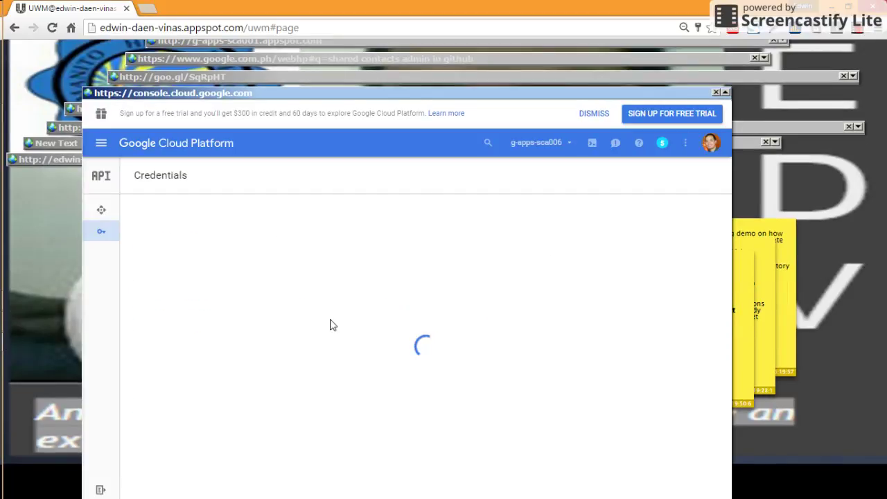
pyautogui.moveTo(184, 312); pyautogui.dragTo(121, 316)
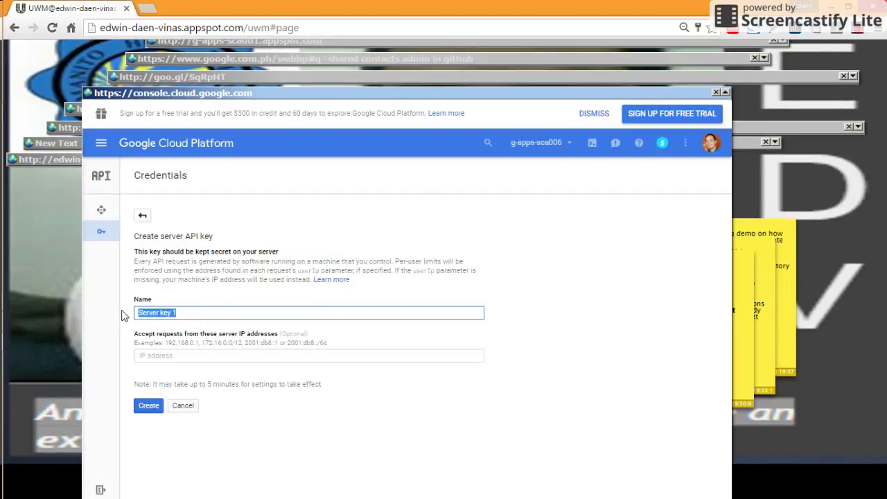
pyautogui.press('Home')
pyautogui.write('SCA')
pyautogui.click(153, 407)
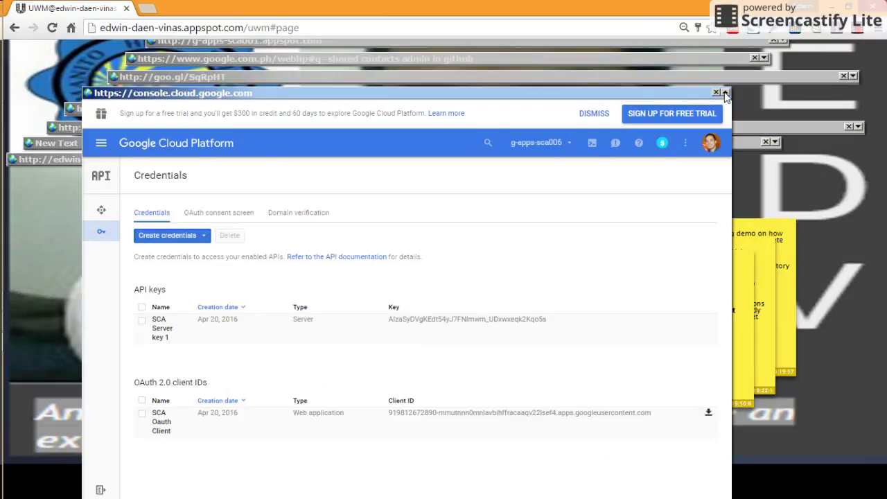
# Step: Dismiss the new key confirmation, collapse the Cloud Console and reopen the setup slides window
pyautogui.click(276, 231)
pyautogui.click(725, 92)
pyautogui.click(852, 76)
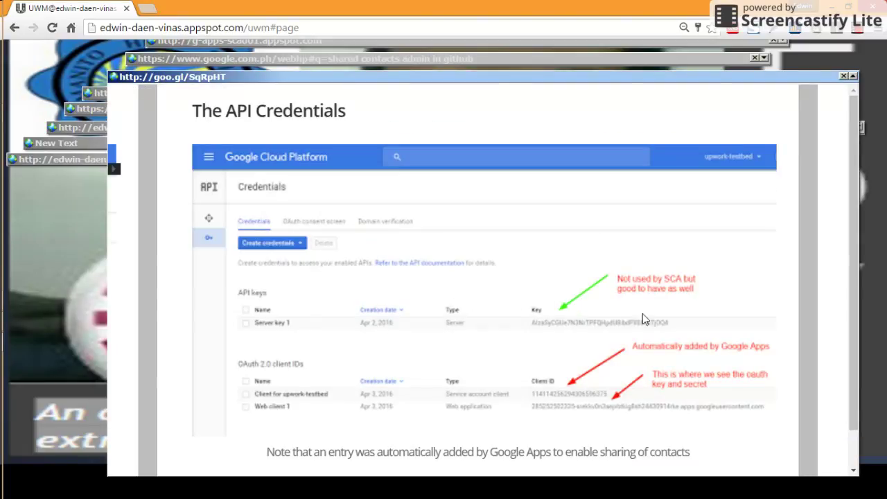
# Step: Advance past the delegation, Redirect URIs, oAuth Keys and consent screen slides to advanced settings
pyautogui.click(426, 374)
pyautogui.click(426, 374)
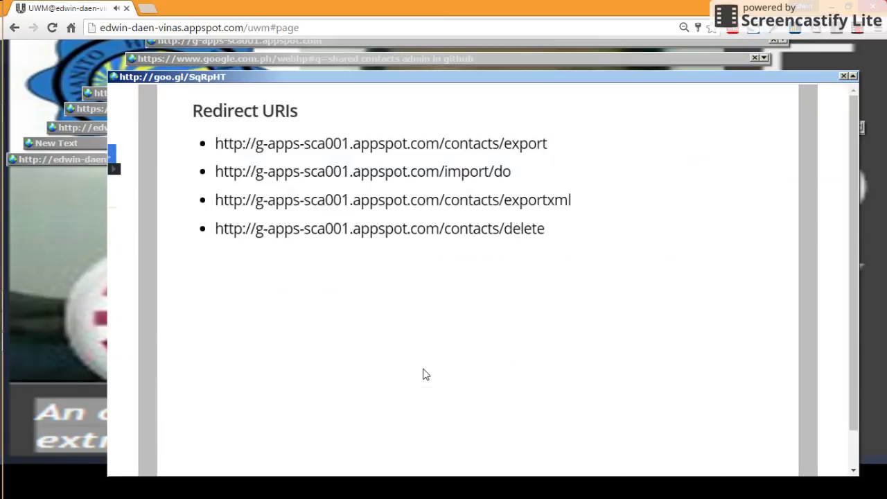
pyautogui.click(425, 374)
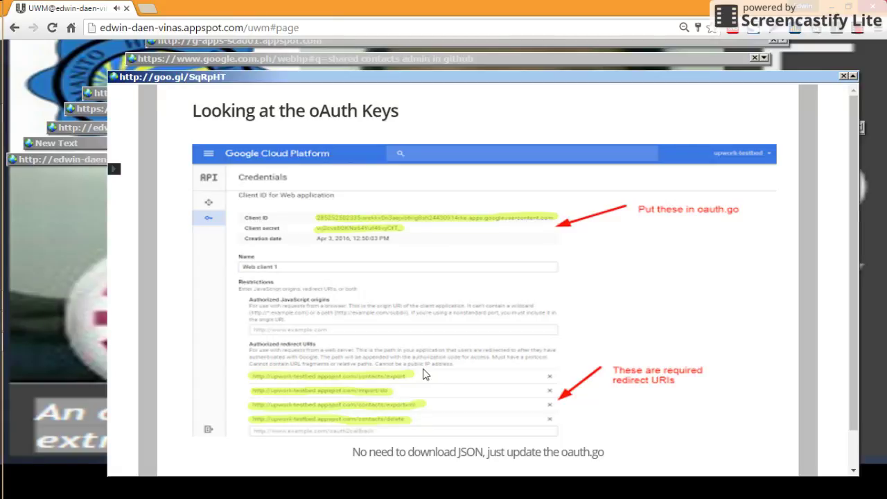
pyautogui.click(426, 375)
pyautogui.click(426, 374)
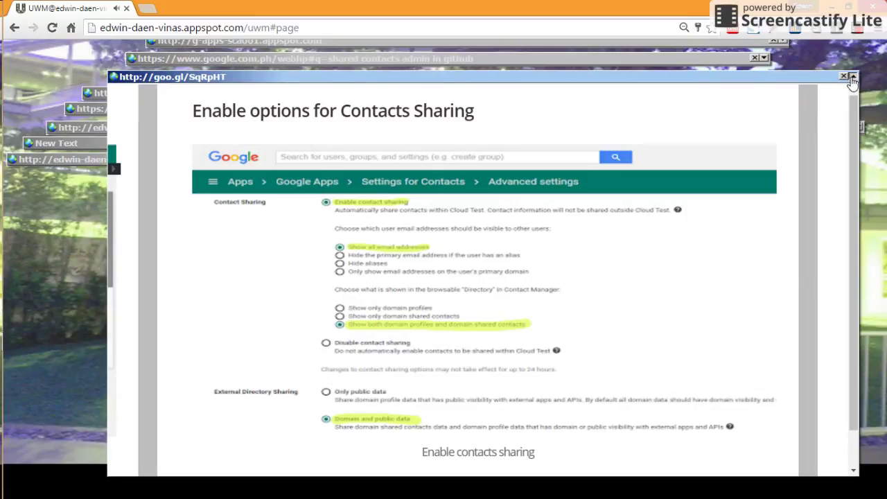
# Step: Collapse the slides and expand the apps.google.com window showing the cloudtest4.com Users list
pyautogui.click(853, 77)
pyautogui.click(107, 108)
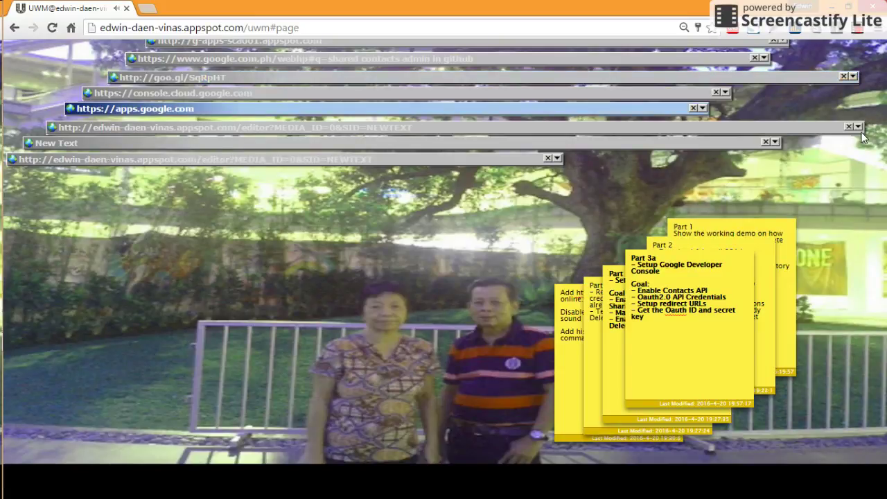
pyautogui.click(702, 108)
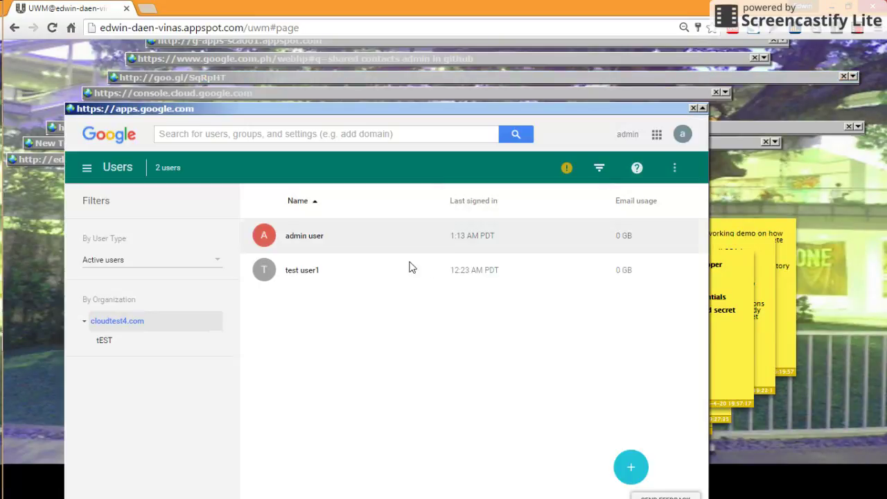
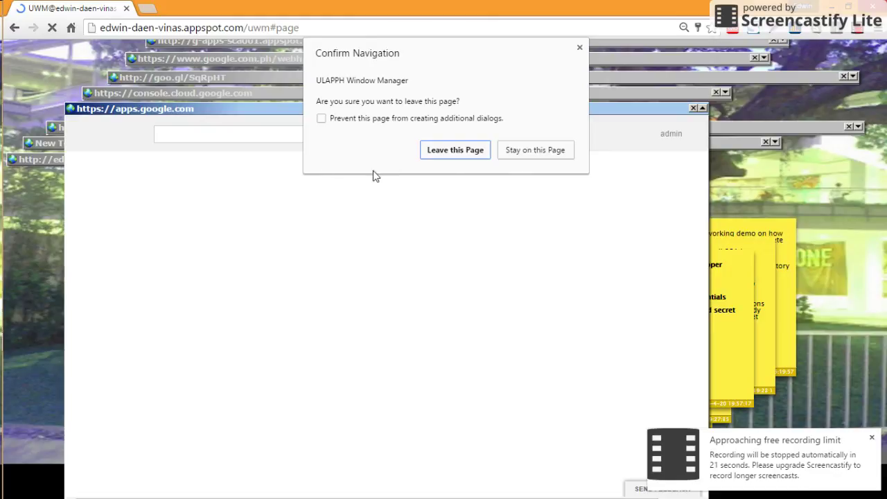
# Step: Stay on the ULAPPH desktop so the apps.google.com window loads the Google admin page
pyautogui.click(526, 157)
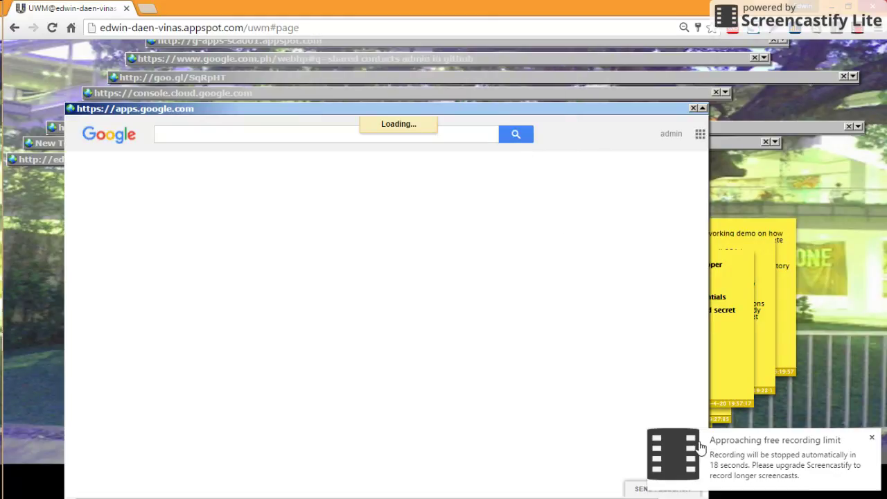